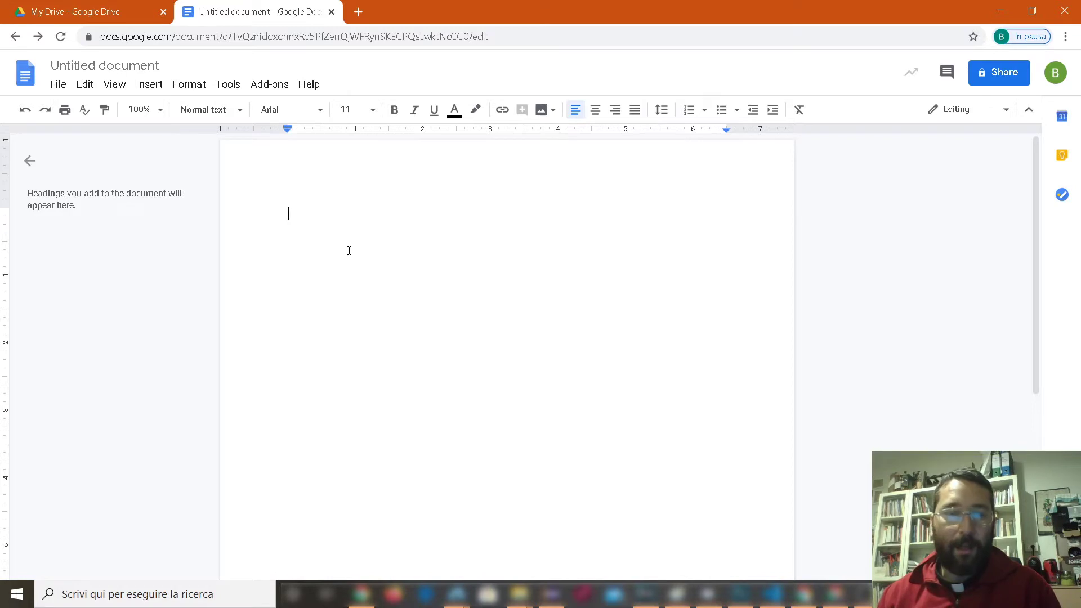
# Search the G Suite Marketplace for the add-on "bibleget" and open the BibleGet I/O listing
pyautogui.click(265, 90)
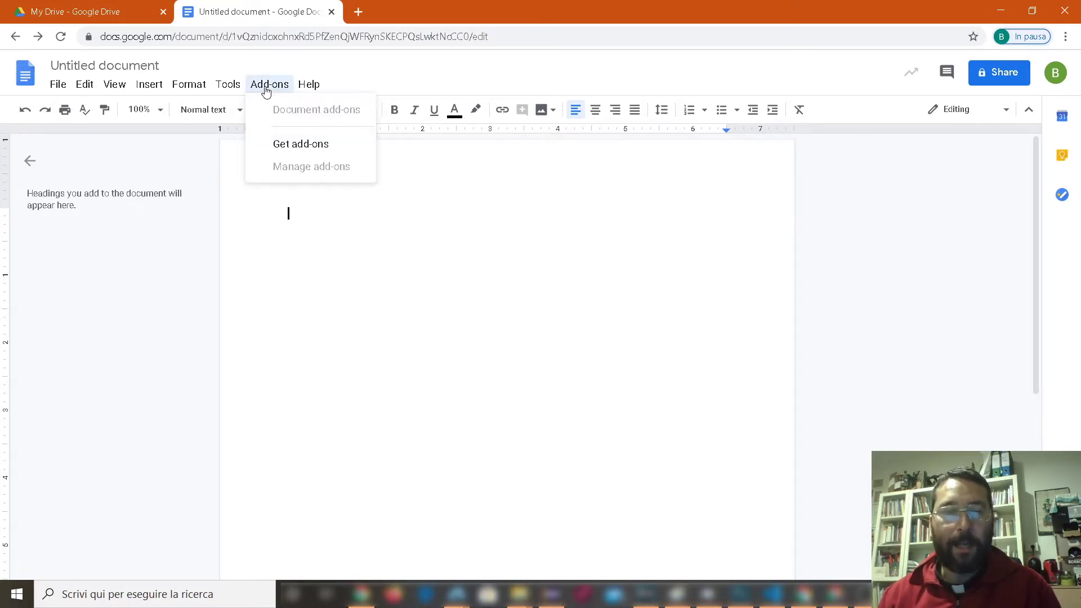
pyautogui.click(292, 148)
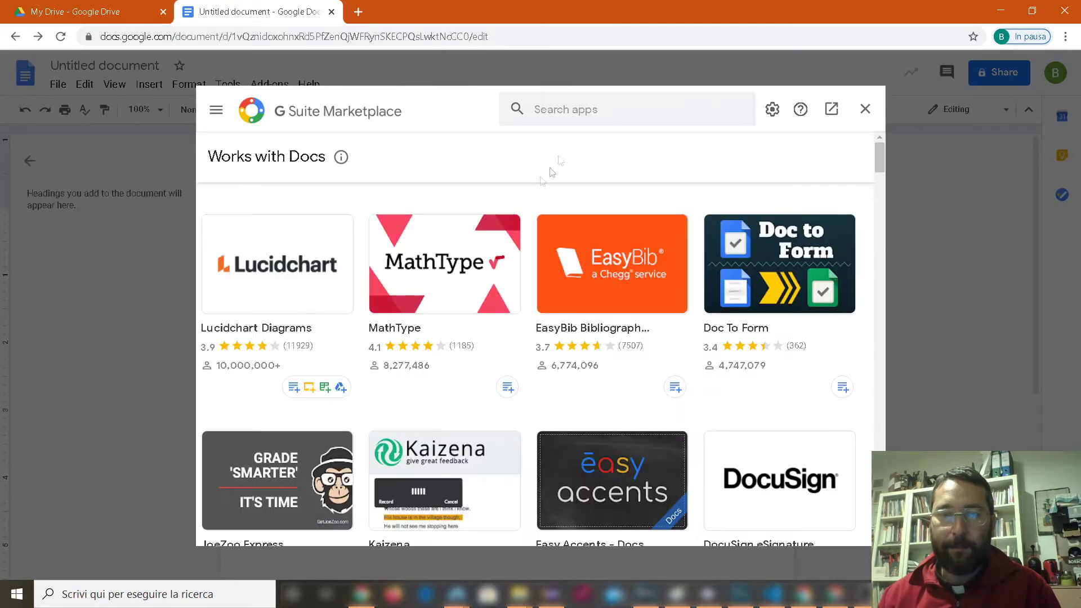
pyautogui.click(594, 109)
pyautogui.write('bibleget')
pyautogui.press('Return')
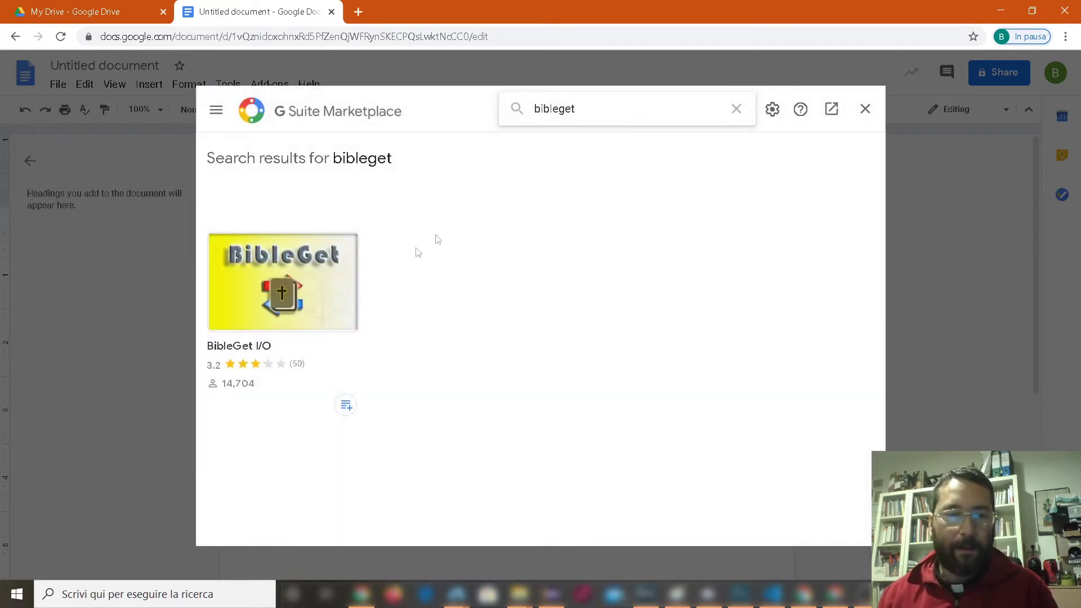
pyautogui.click(277, 303)
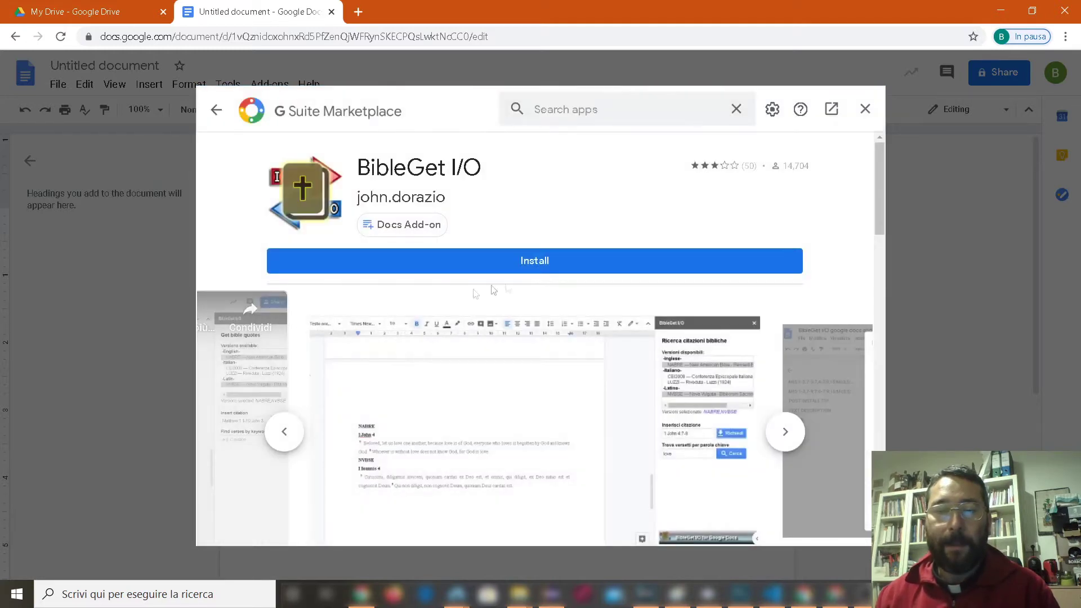
# Start installing BibleGet I/O, agree to continue, and maximize the Google sign-in window with the translation prompt dismissed
pyautogui.click(565, 261)
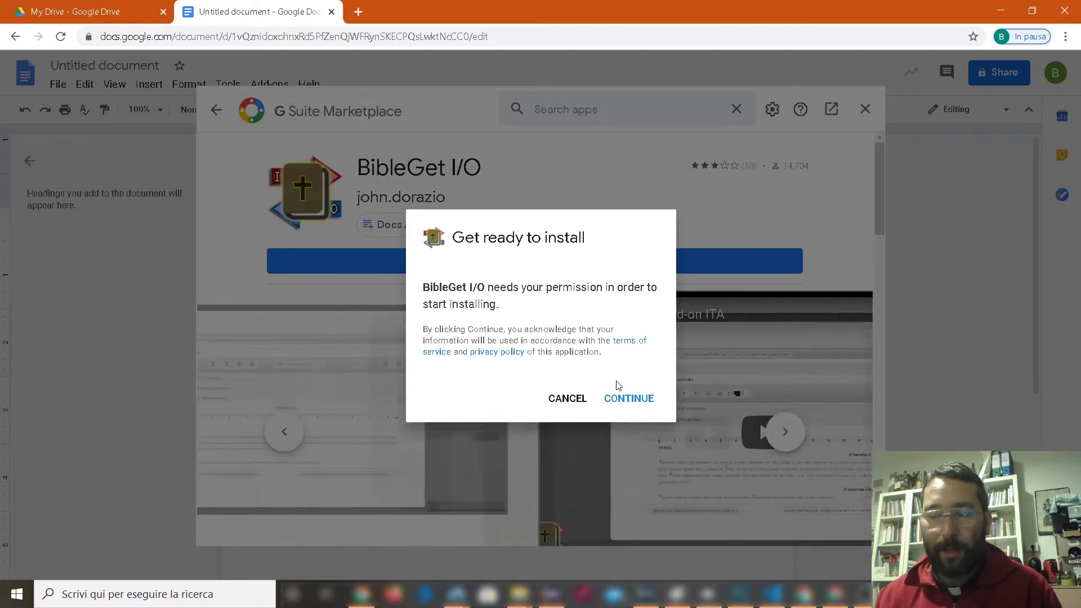
pyautogui.click(622, 399)
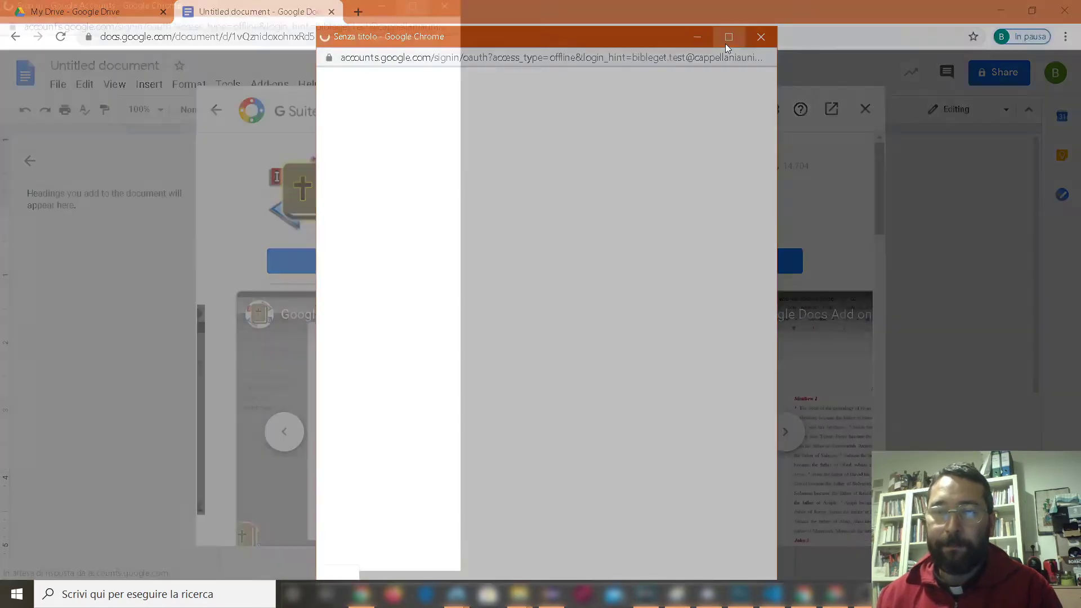
pyautogui.click(728, 37)
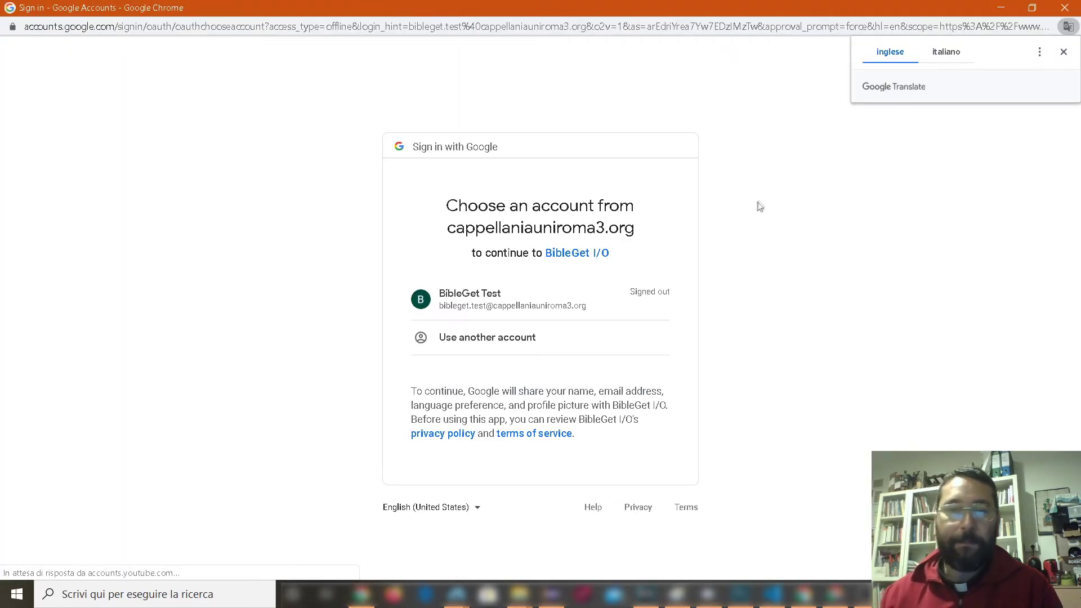
pyautogui.click(1063, 51)
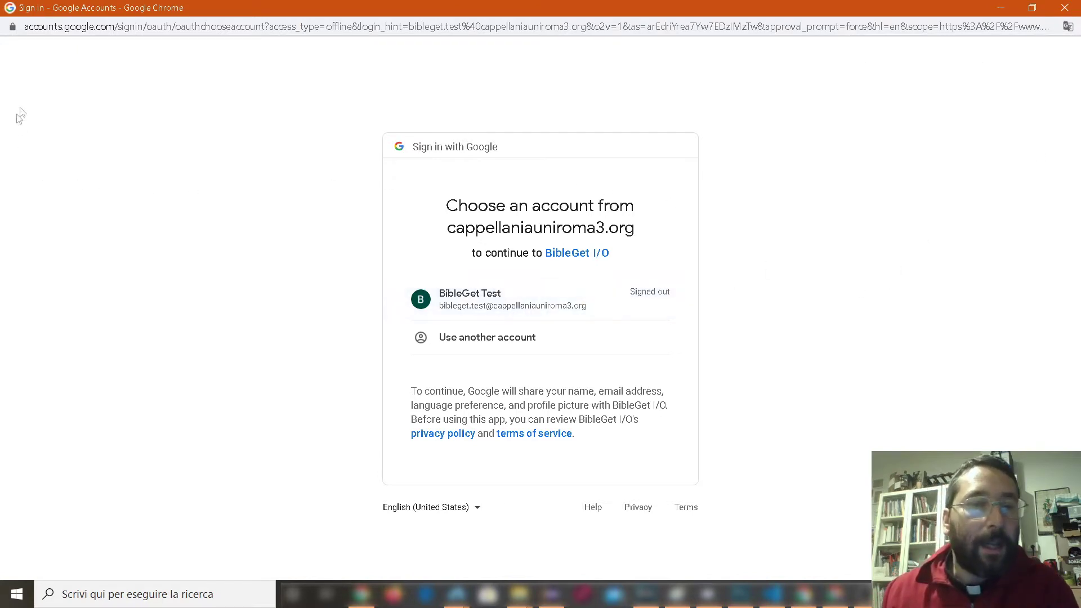
# Sign in with the listed Google account by entering its password, and dismiss the translation prompt on the consent page
pyautogui.click(525, 307)
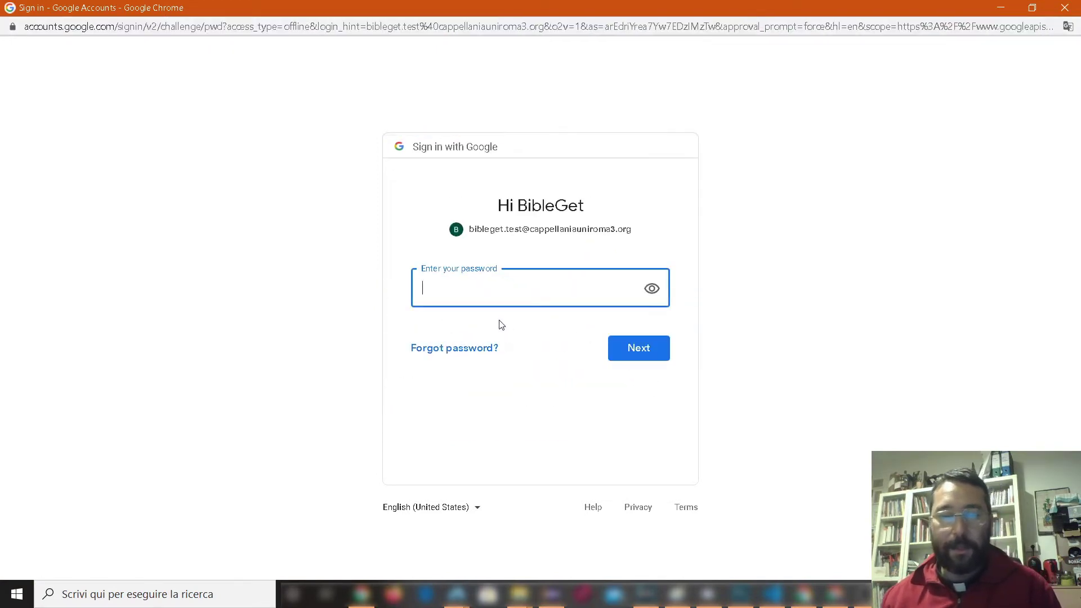
pyautogui.write('••')
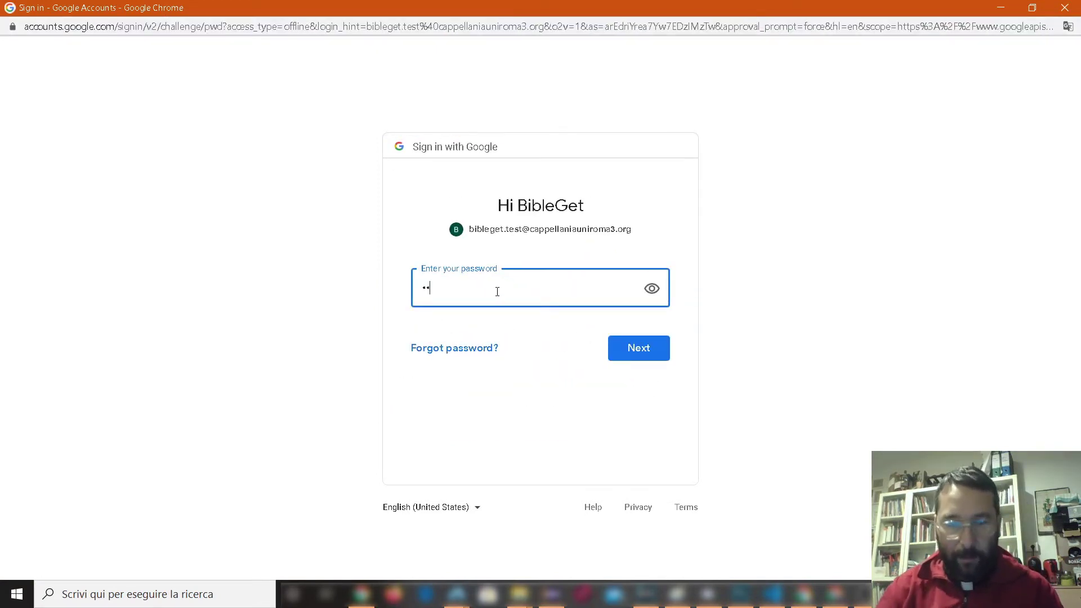
pyautogui.write('••••••••••')
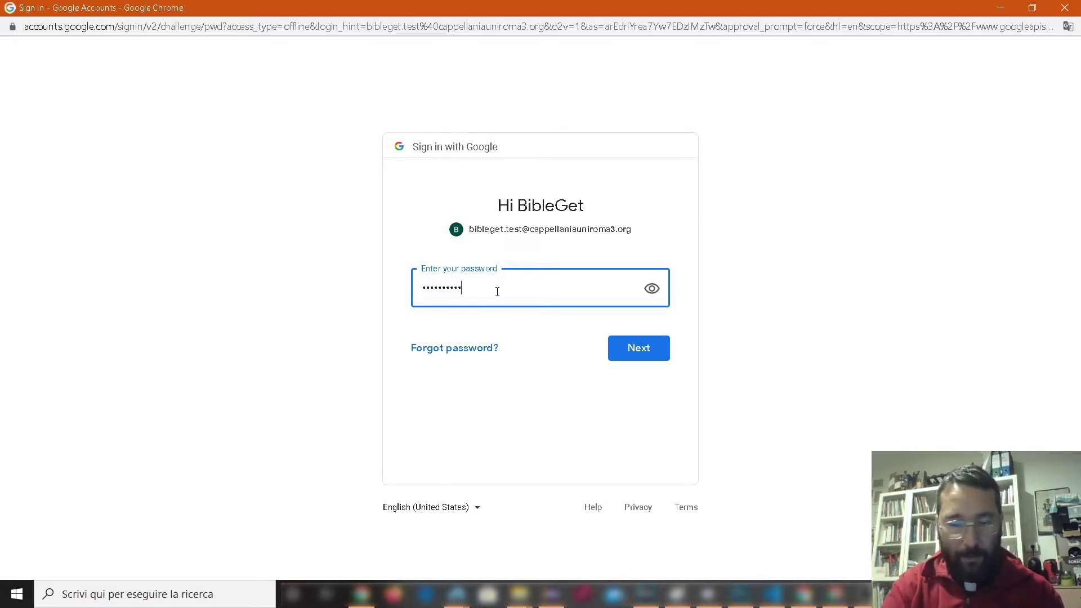
pyautogui.click(629, 353)
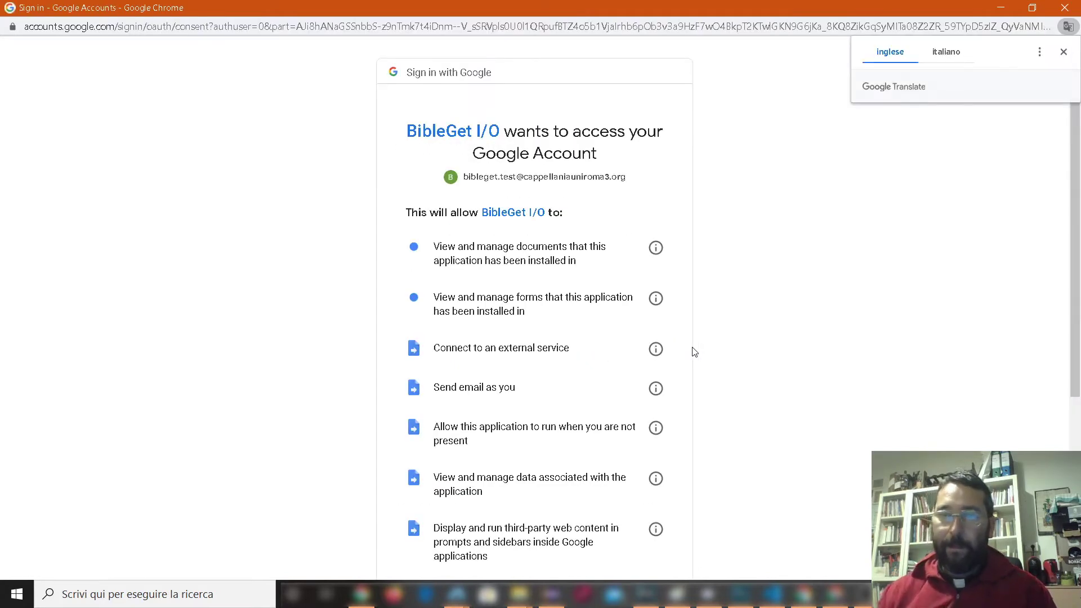
pyautogui.click(1063, 51)
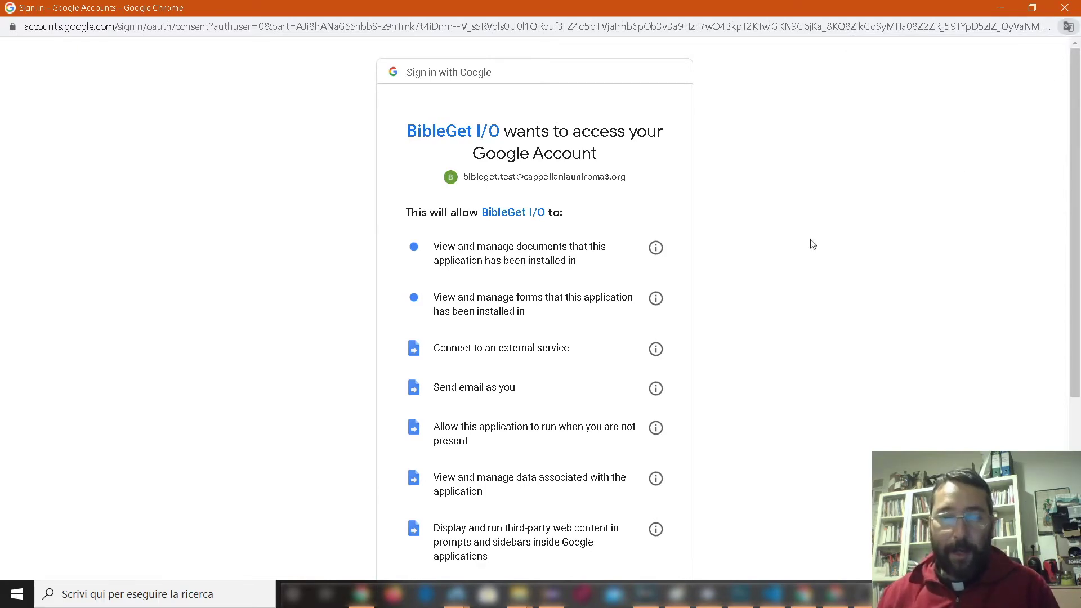
# Review the requested BibleGet I/O permissions for viewing and managing documents and forms the application is installed in
pyautogui.scroll(-3, 812, 243)
pyautogui.scroll(1, 810, 254)
pyautogui.scroll(-1, 810, 256)
pyautogui.scroll(1, 810, 256)
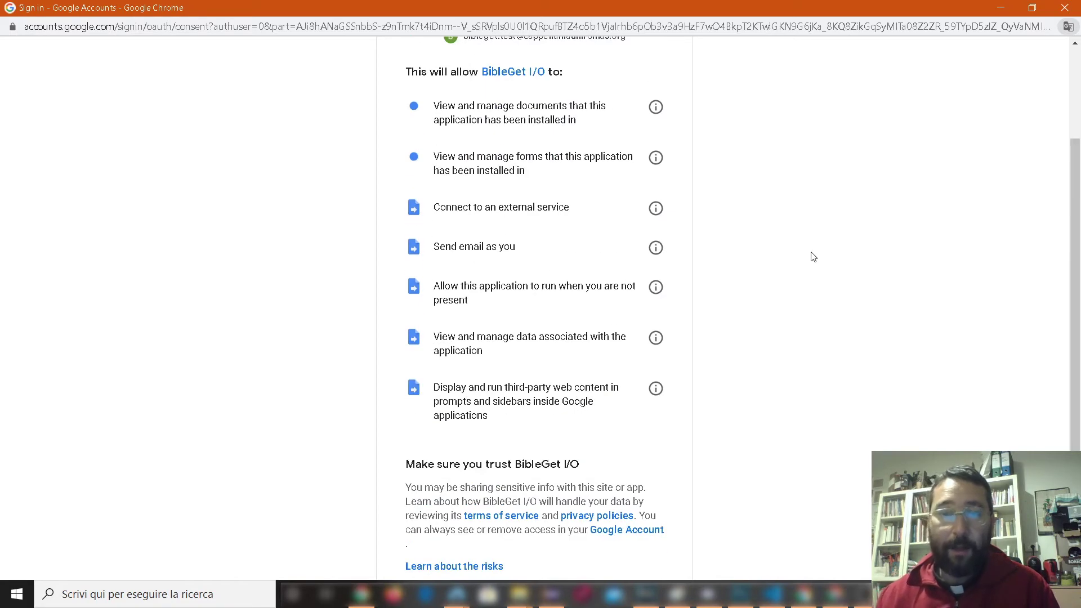
pyautogui.scroll(1, 810, 257)
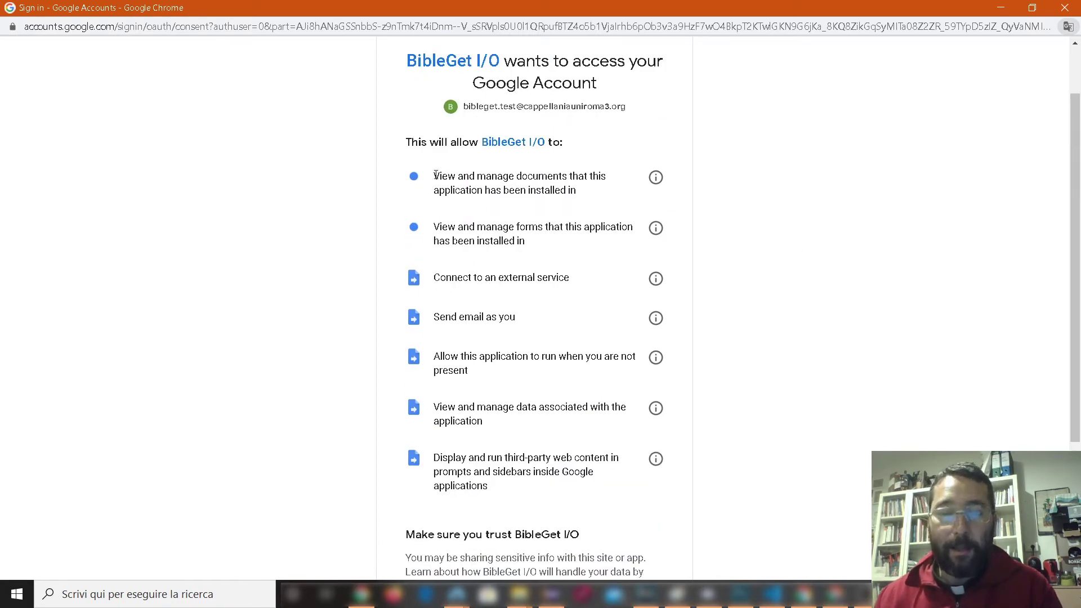
pyautogui.moveTo(435, 175); pyautogui.dragTo(583, 194)
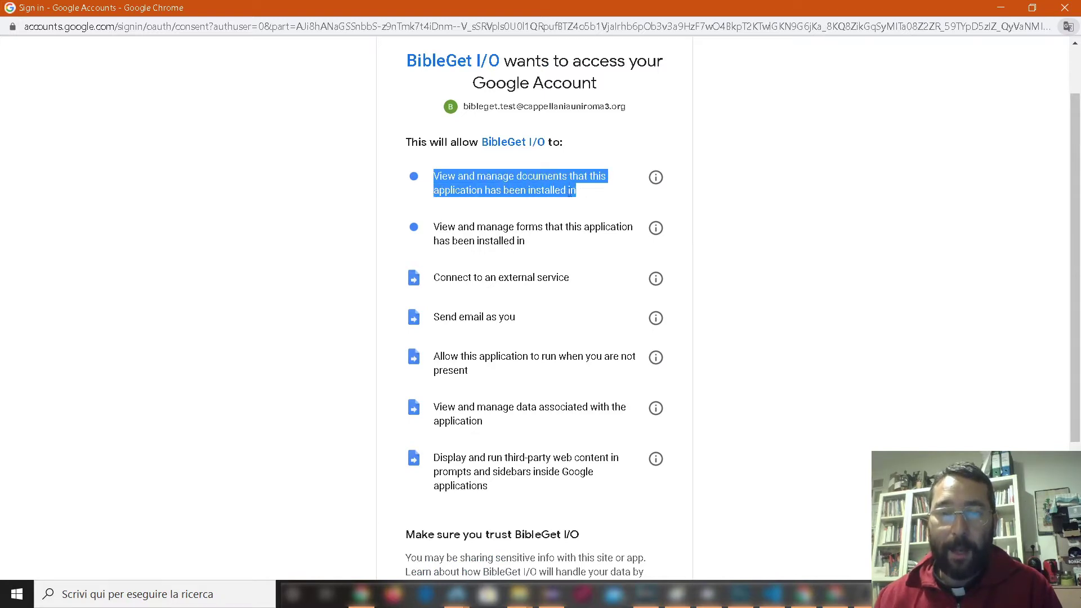
pyautogui.click(582, 198)
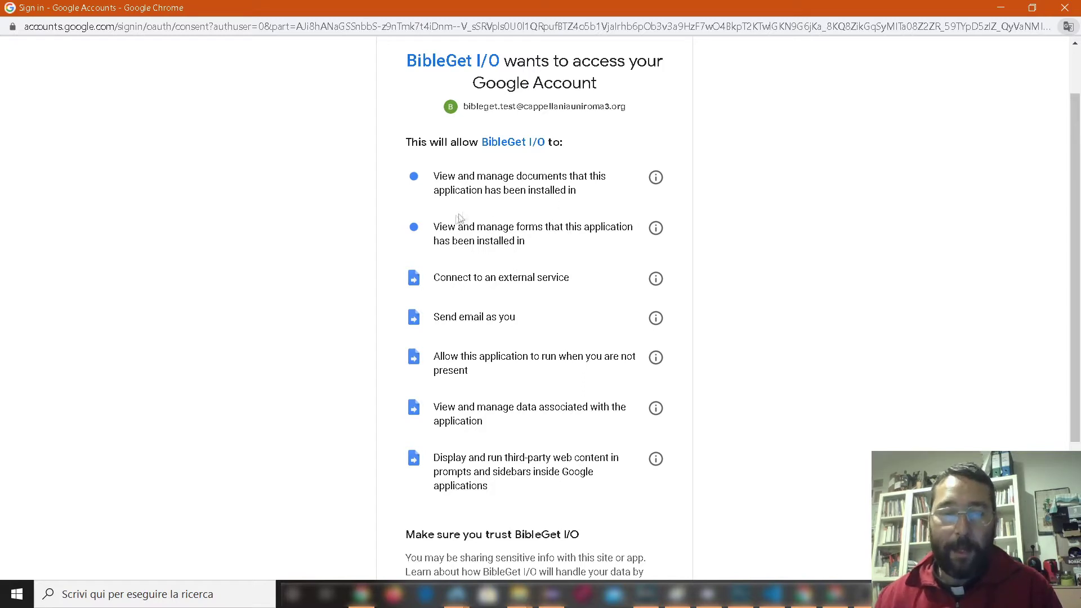
pyautogui.moveTo(432, 226); pyautogui.dragTo(476, 227)
pyautogui.click(476, 227)
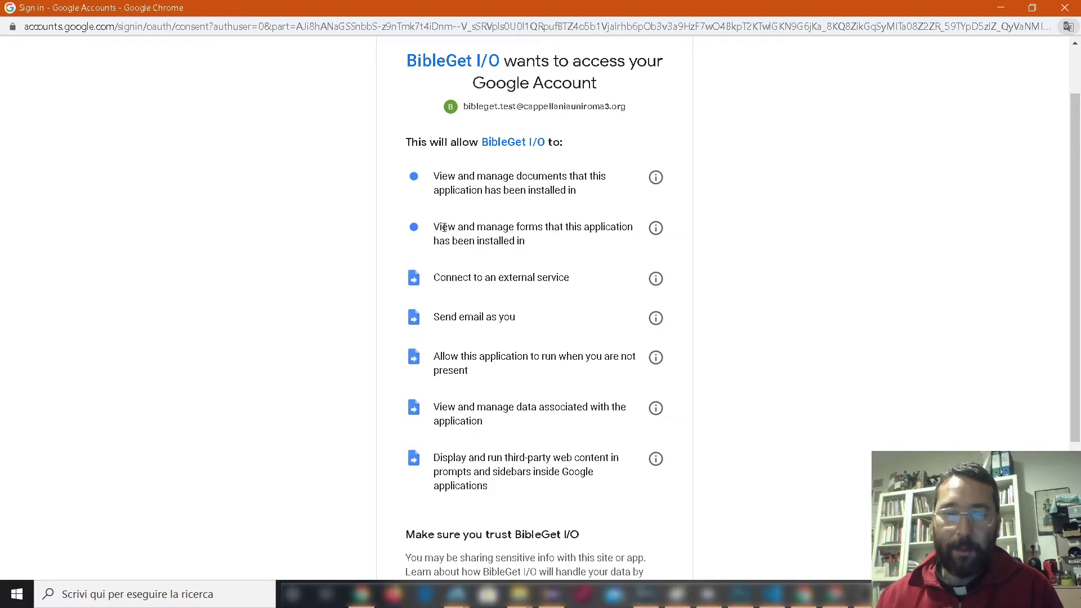
pyautogui.moveTo(449, 228); pyautogui.dragTo(554, 241)
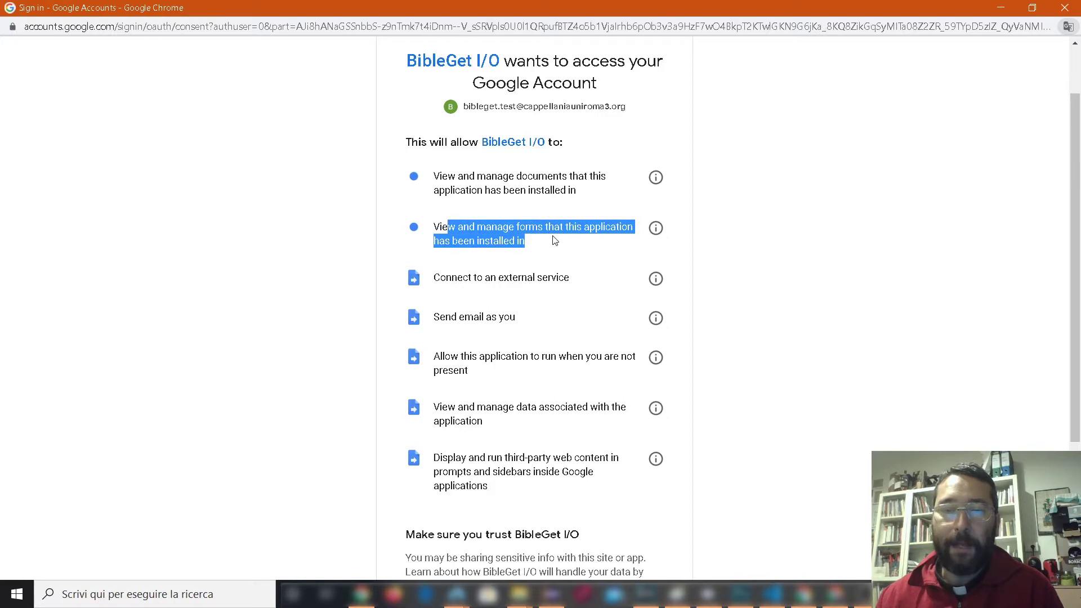
pyautogui.click(494, 241)
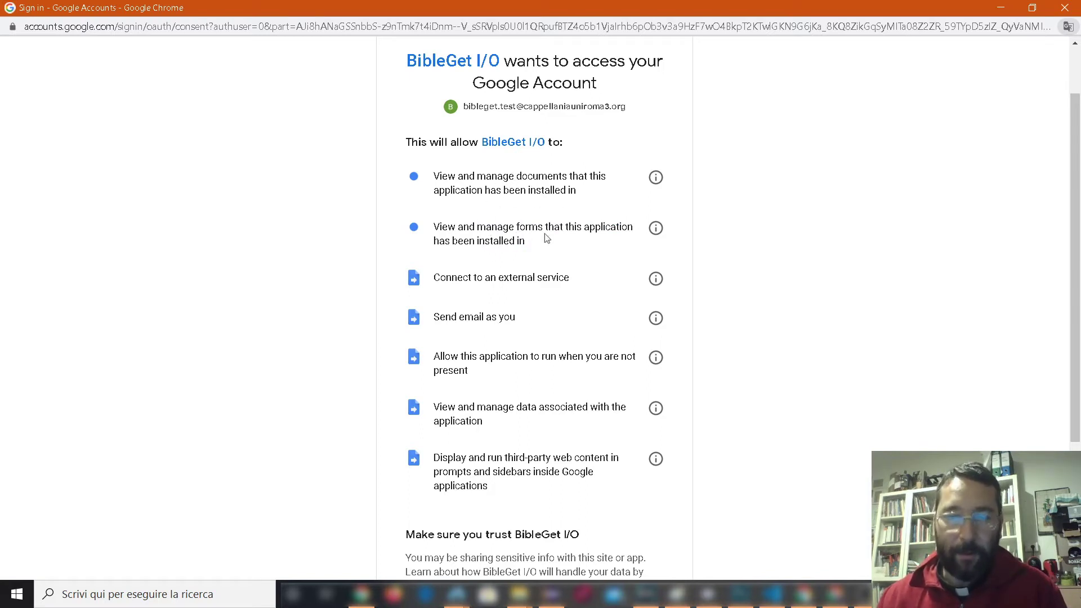
# Review the remaining permissions, covering the external service, sending email, running when absent, application data and third-party web content
pyautogui.moveTo(443, 281); pyautogui.dragTo(557, 277)
pyautogui.click(557, 278)
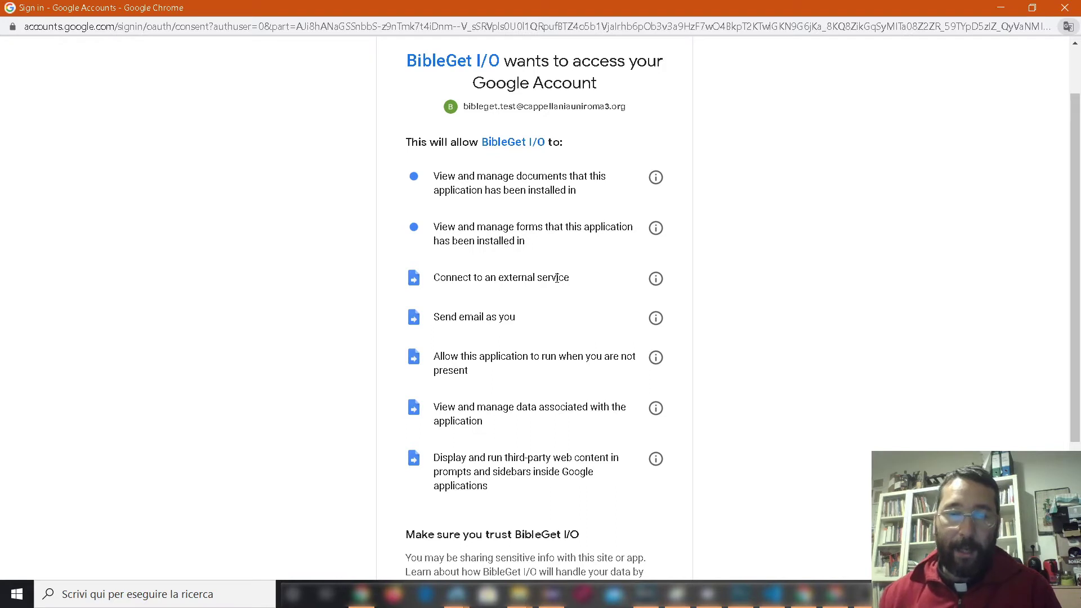
pyautogui.moveTo(445, 317); pyautogui.dragTo(542, 319)
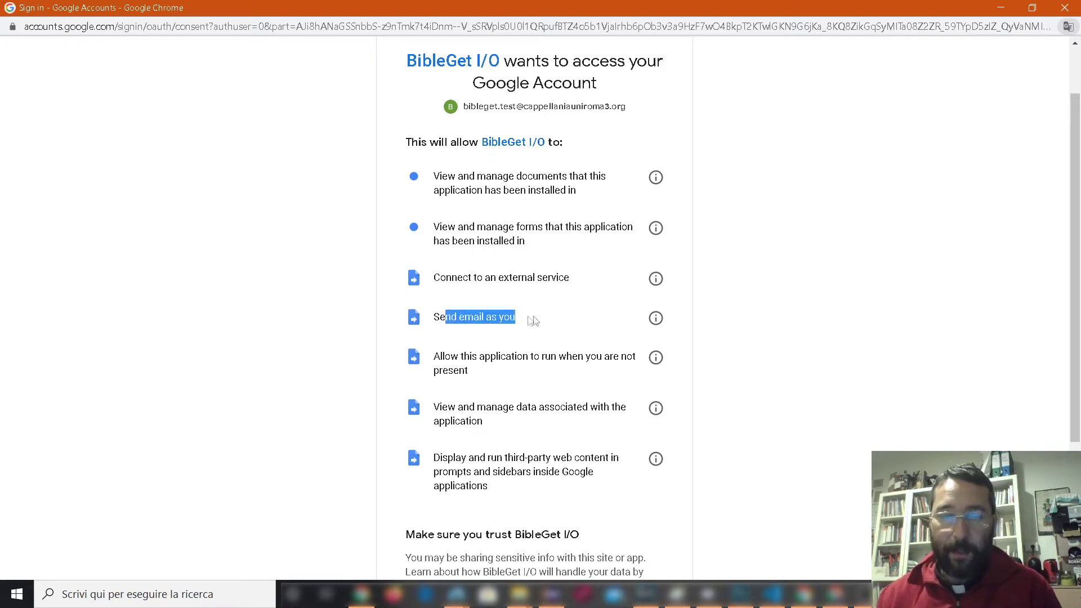
pyautogui.click(487, 320)
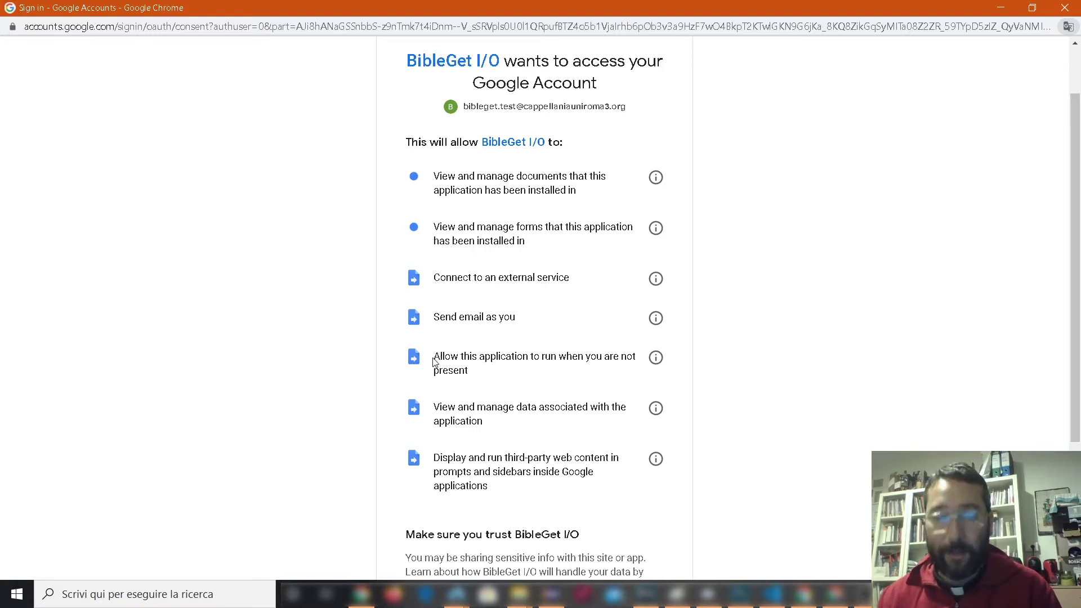
pyautogui.moveTo(435, 356); pyautogui.dragTo(487, 379)
pyautogui.click(470, 355)
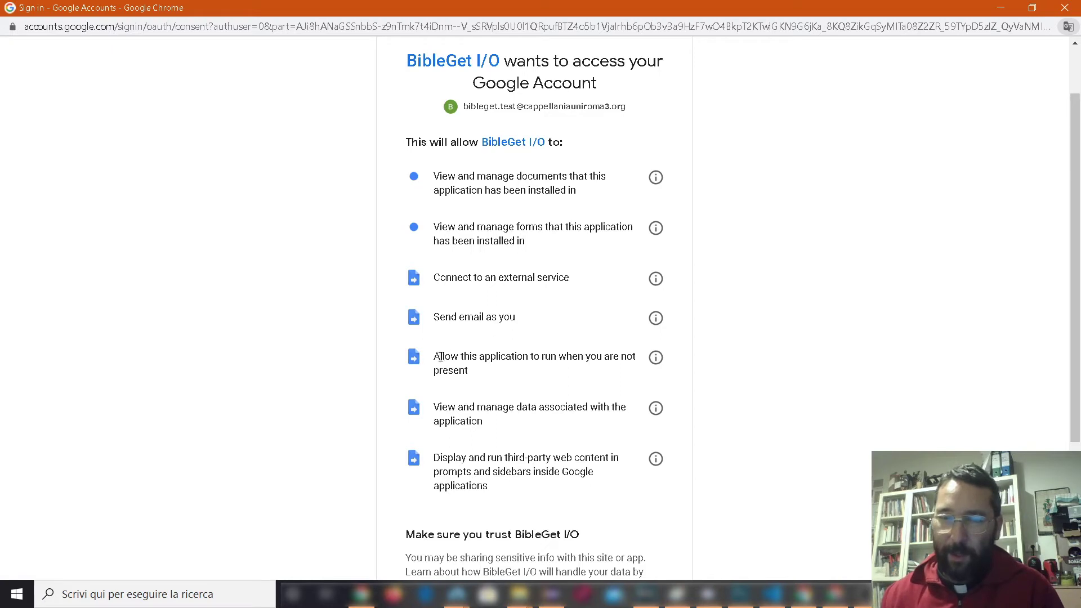
pyautogui.moveTo(435, 356); pyautogui.dragTo(475, 373)
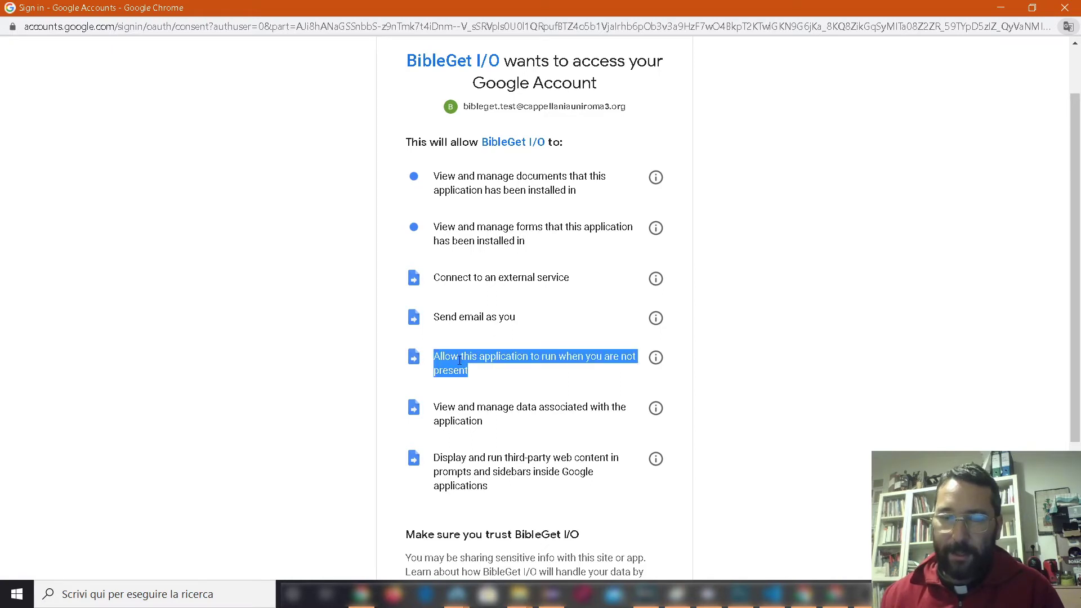
pyautogui.click(459, 361)
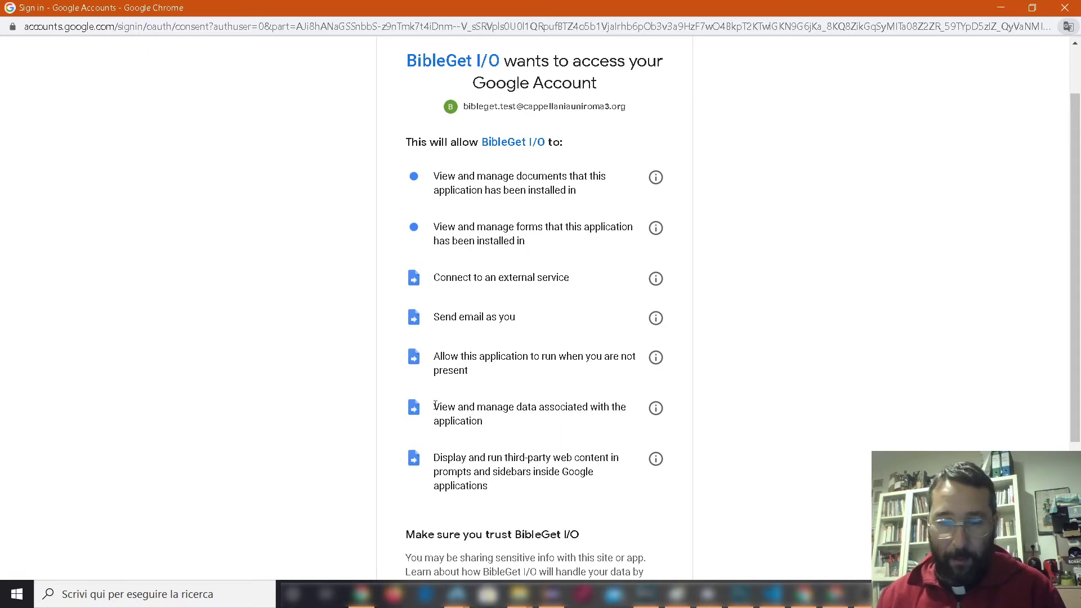
pyautogui.moveTo(435, 404); pyautogui.dragTo(490, 427)
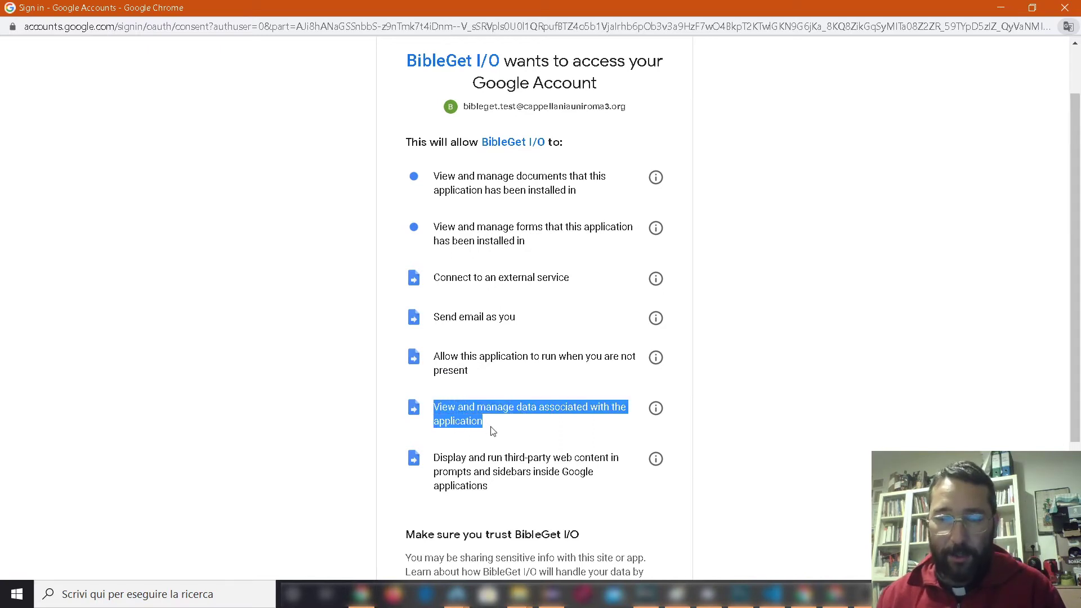
pyautogui.click(465, 406)
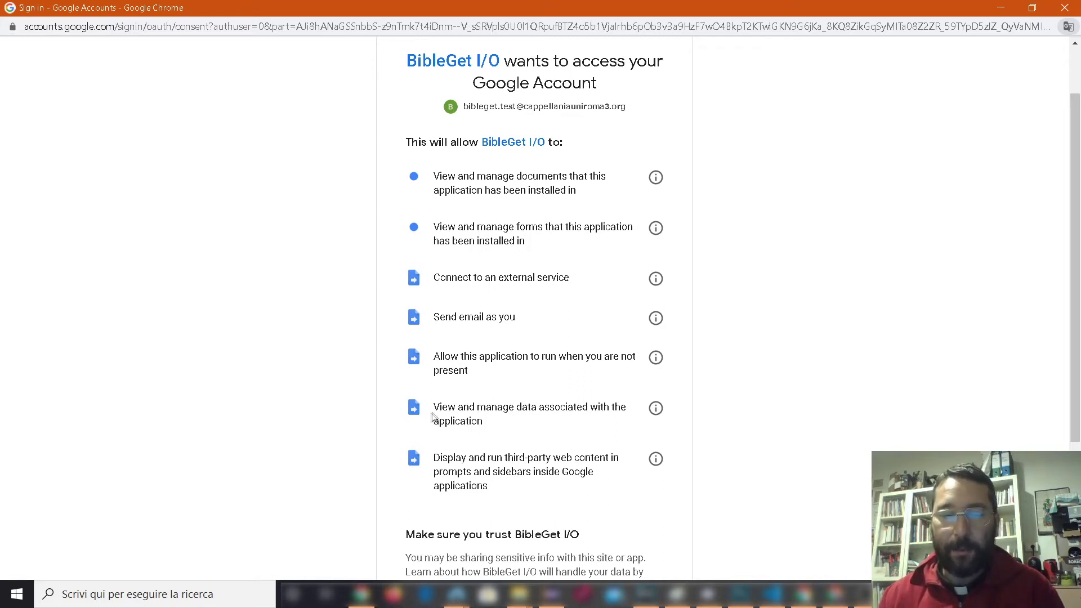
pyautogui.moveTo(434, 408); pyautogui.dragTo(519, 444)
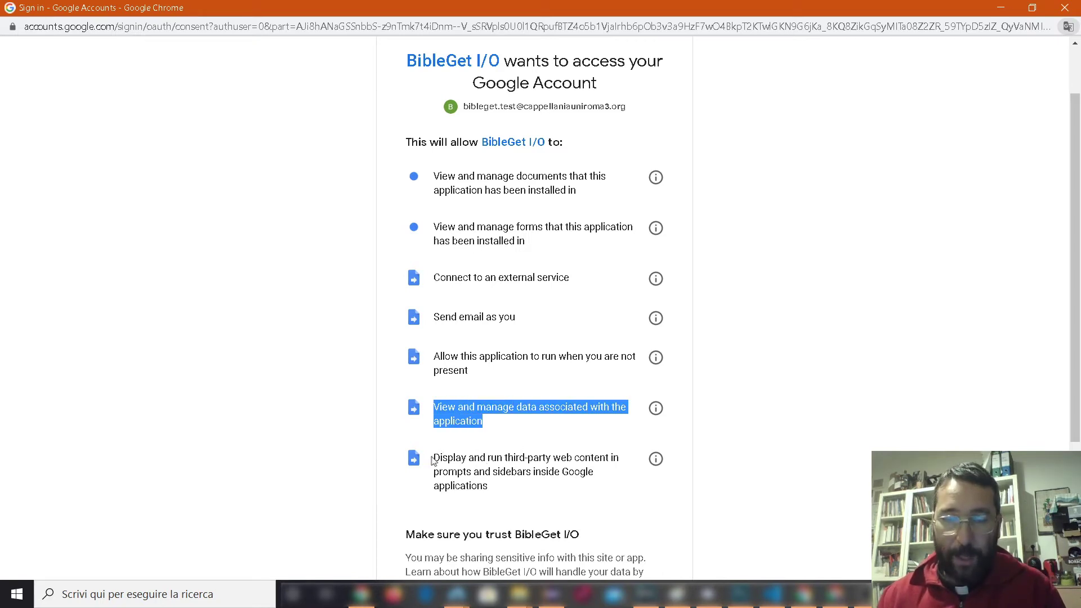
pyautogui.moveTo(435, 457); pyautogui.dragTo(532, 487)
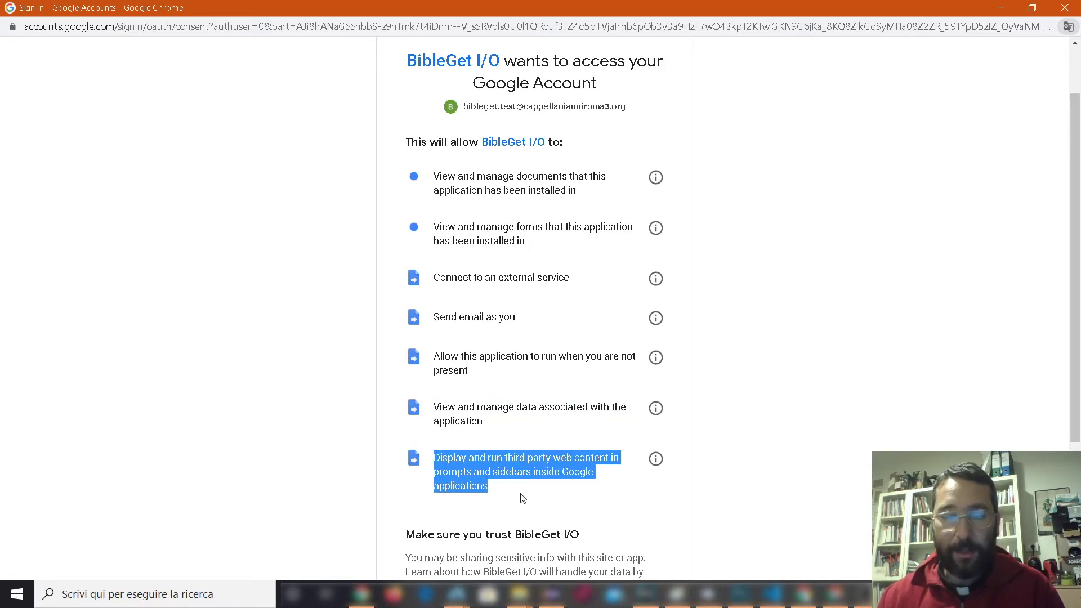
pyautogui.click(521, 496)
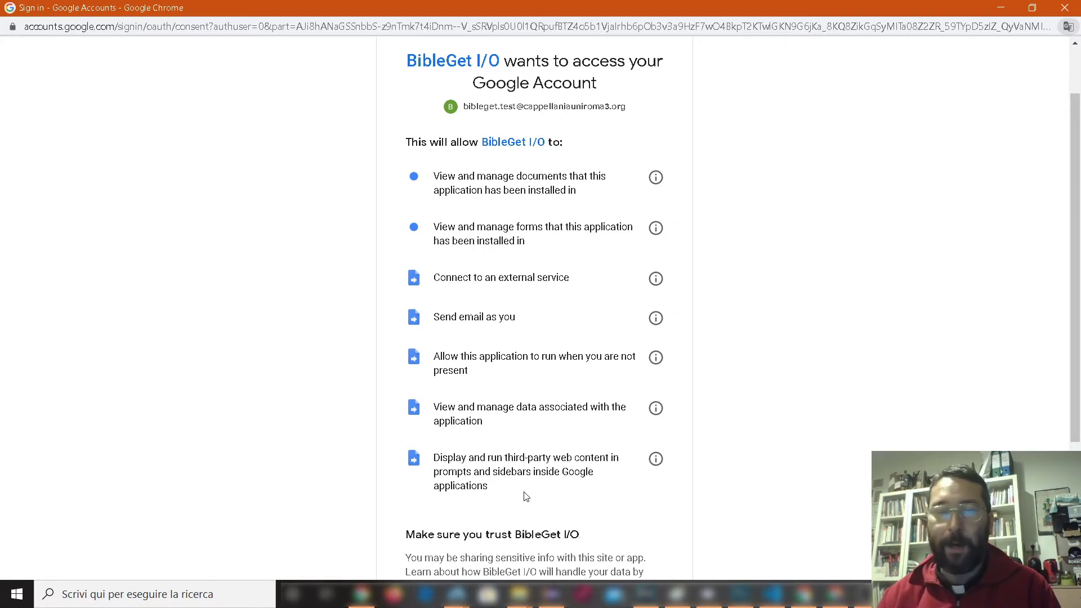
# Allow BibleGet I/O access to the Google account, finish the installation and close the marketplace
pyautogui.scroll(-4, 526, 497)
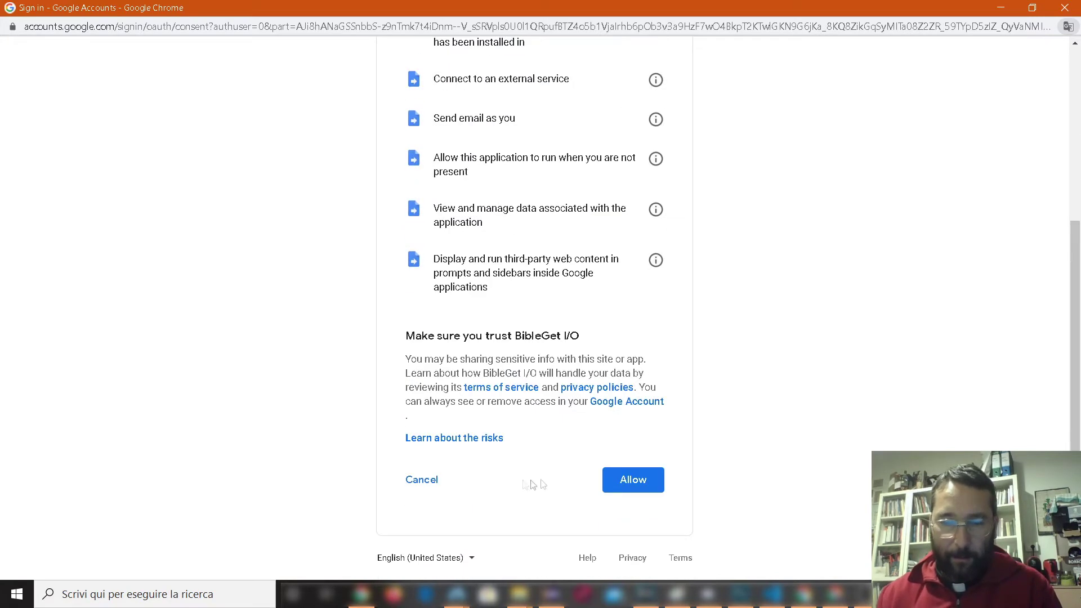
pyautogui.click(630, 481)
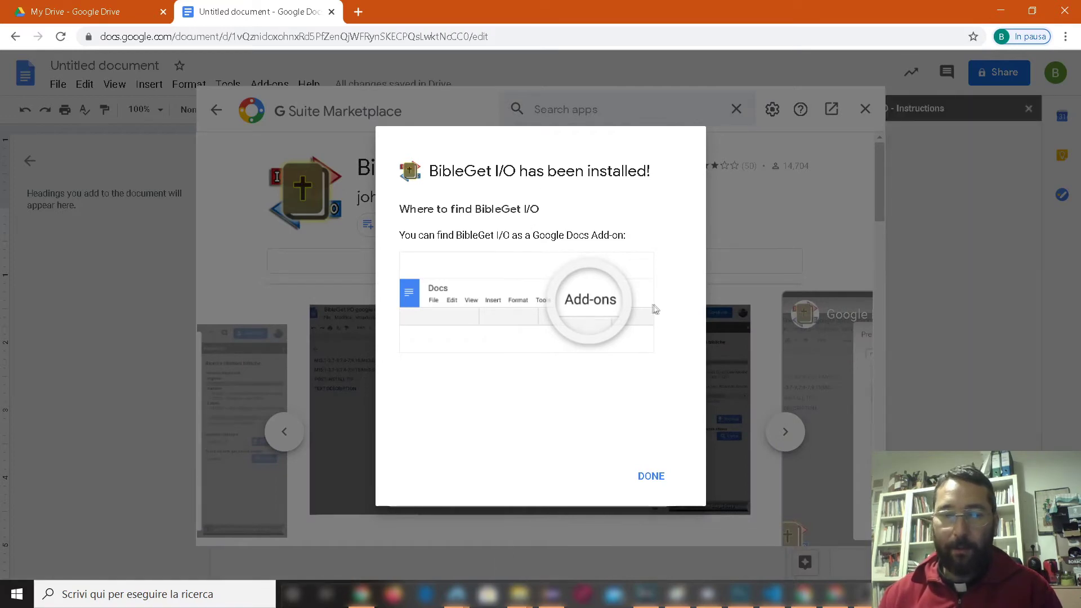
pyautogui.click(652, 477)
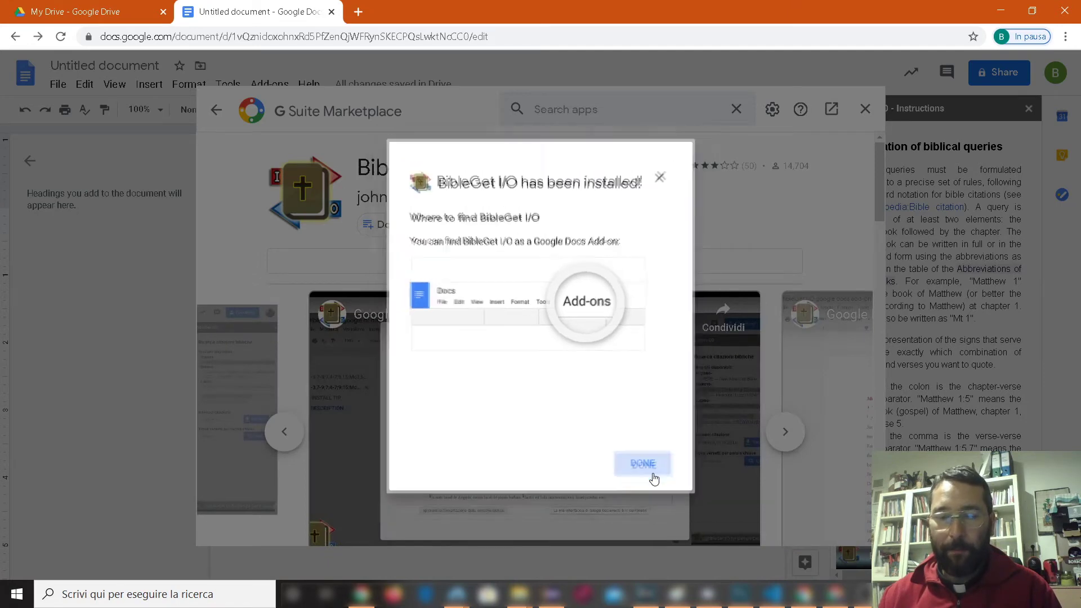
pyautogui.click(863, 111)
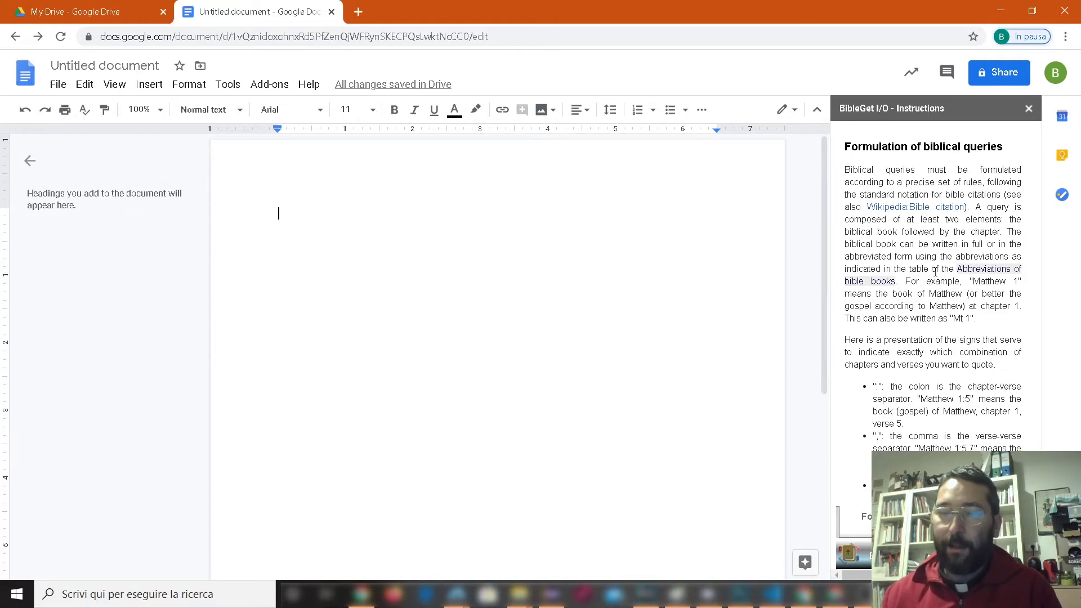
# Examine the BibleGet I/O instructions on formulating biblical queries, including the separator signs and how to combine multiple requests
pyautogui.scroll(-3, 912, 307)
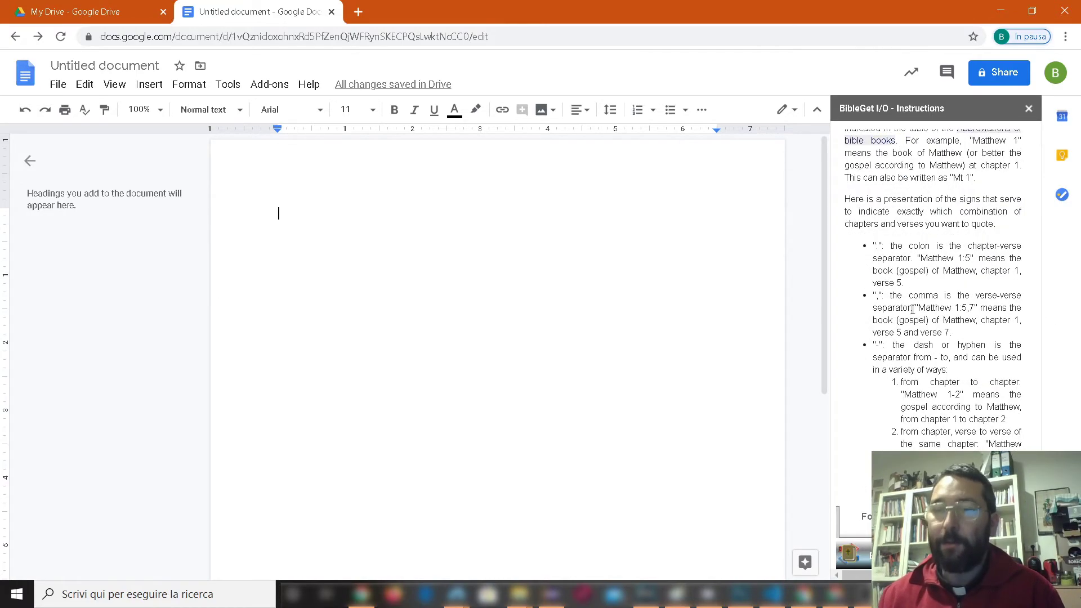
pyautogui.scroll(-6, 897, 303)
pyautogui.scroll(10, 894, 305)
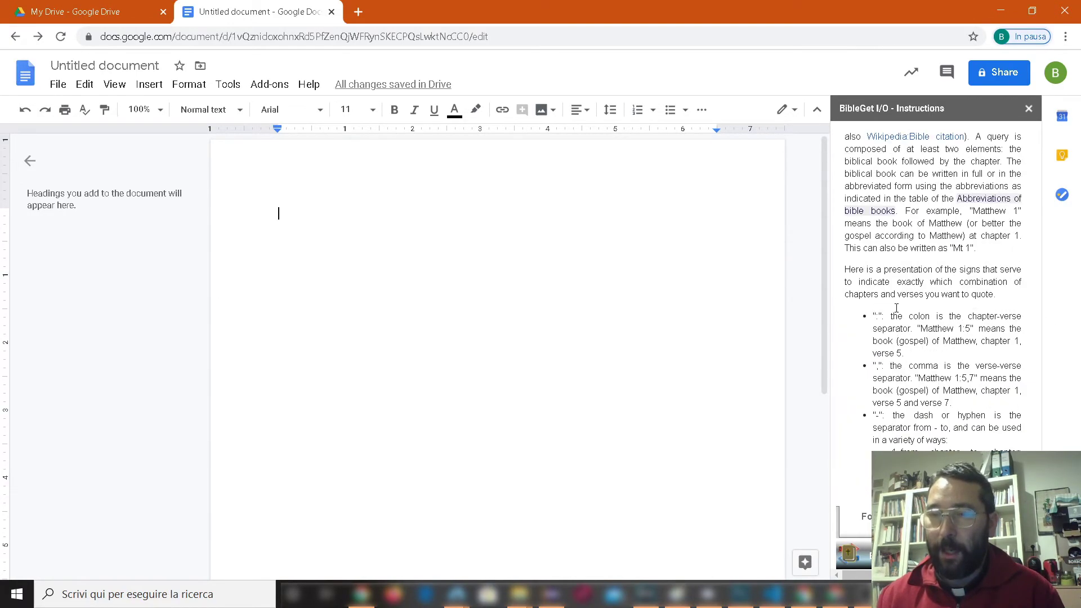
pyautogui.scroll(-6, 890, 307)
pyautogui.scroll(-4, 890, 308)
pyautogui.scroll(8, 890, 308)
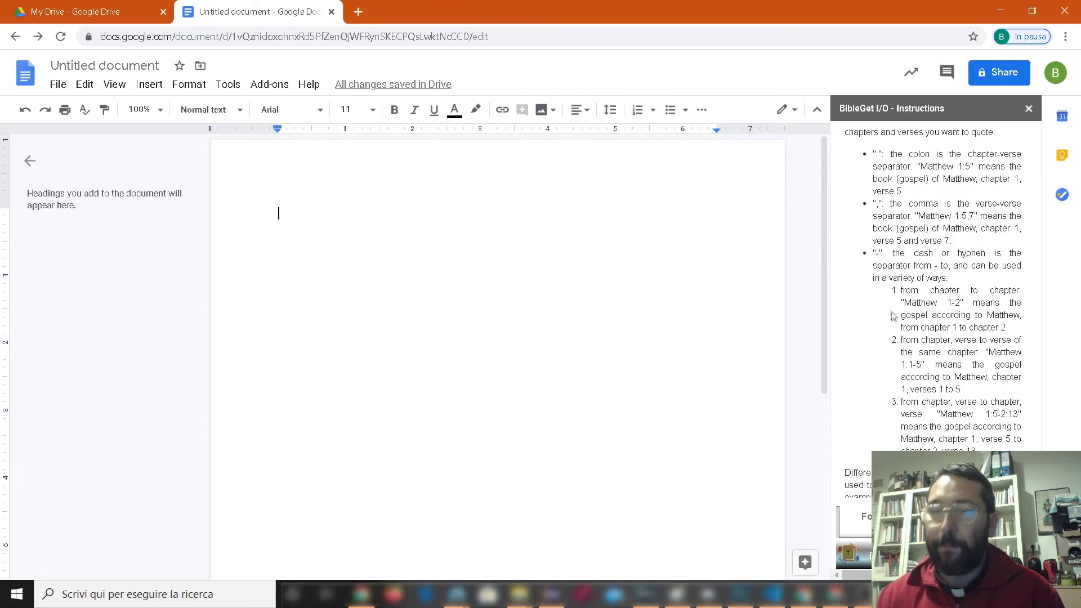
pyautogui.scroll(-3, 890, 281)
pyautogui.scroll(-8, 889, 263)
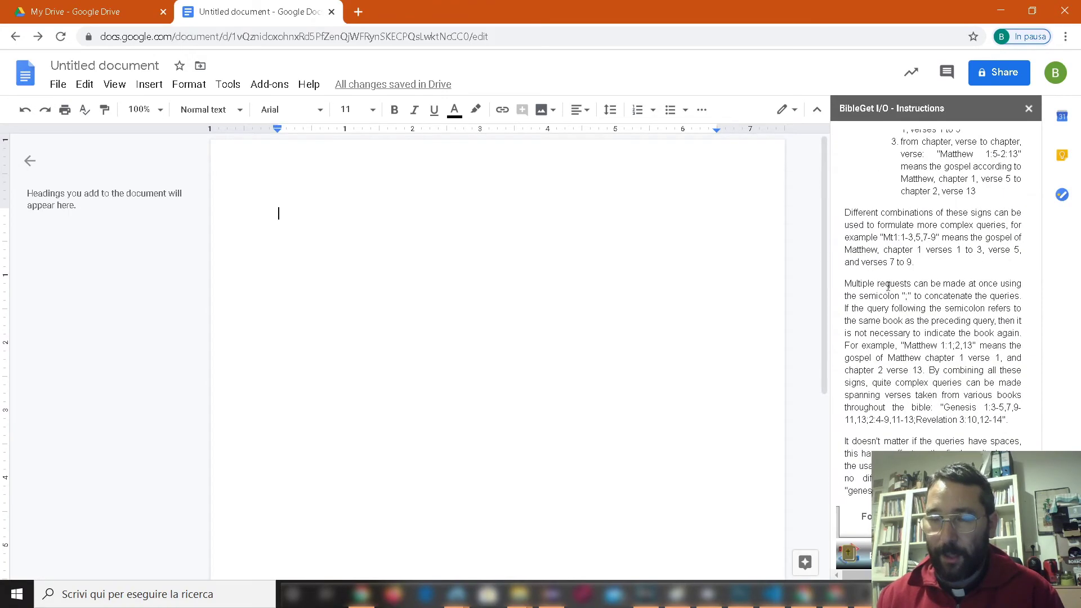
pyautogui.scroll(8, 891, 318)
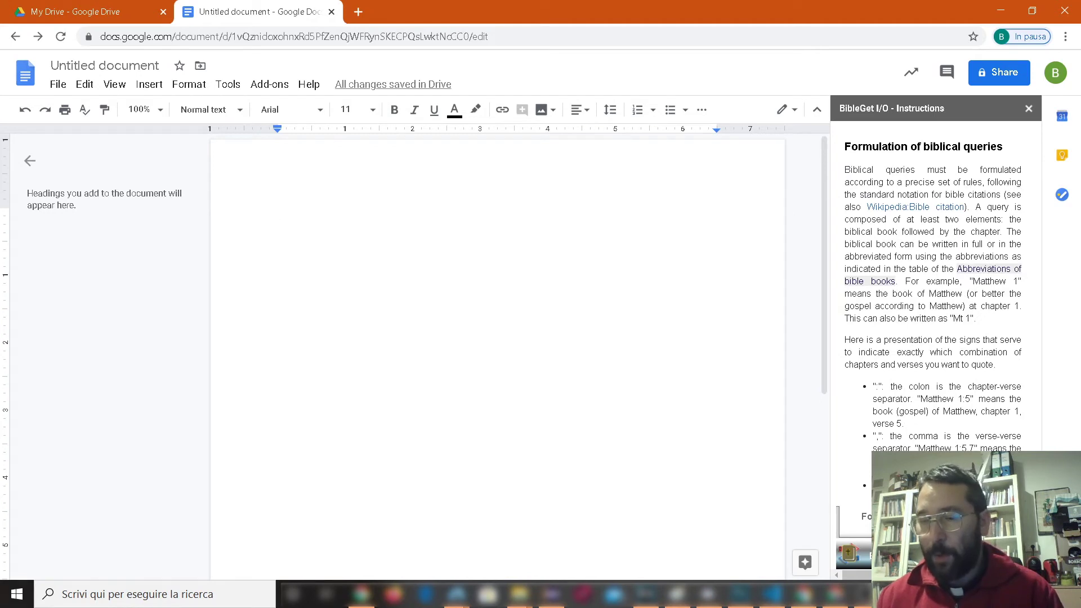
# Open the table of Bible book abbreviations from the instructions and look through the English books and their abbreviations
pyautogui.click(869, 281)
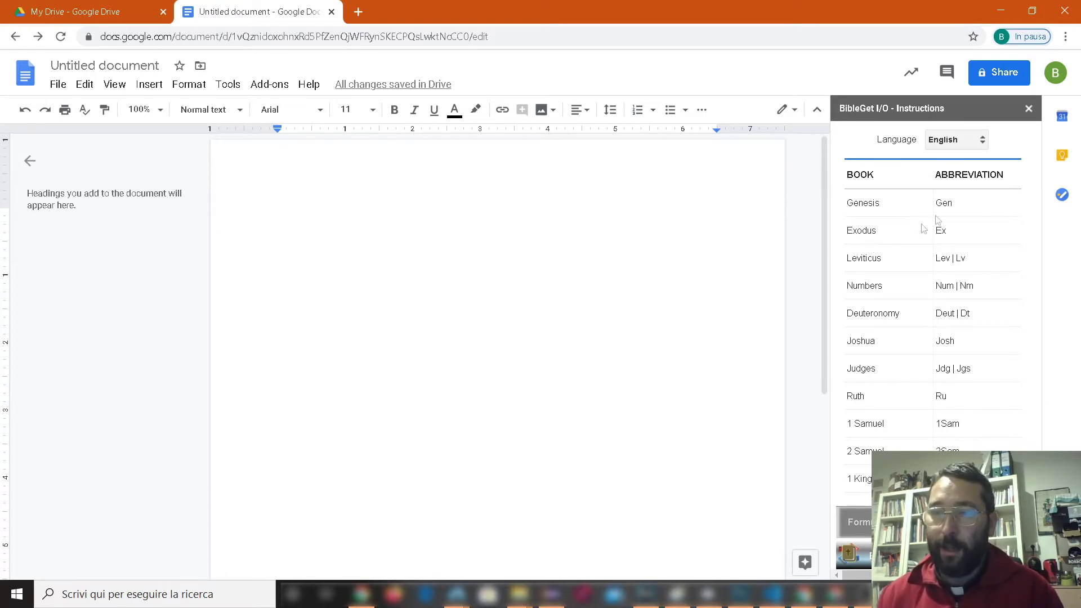
pyautogui.scroll(-6, 875, 270)
pyautogui.scroll(6, 879, 302)
pyautogui.scroll(-6, 939, 301)
pyautogui.scroll(6, 934, 299)
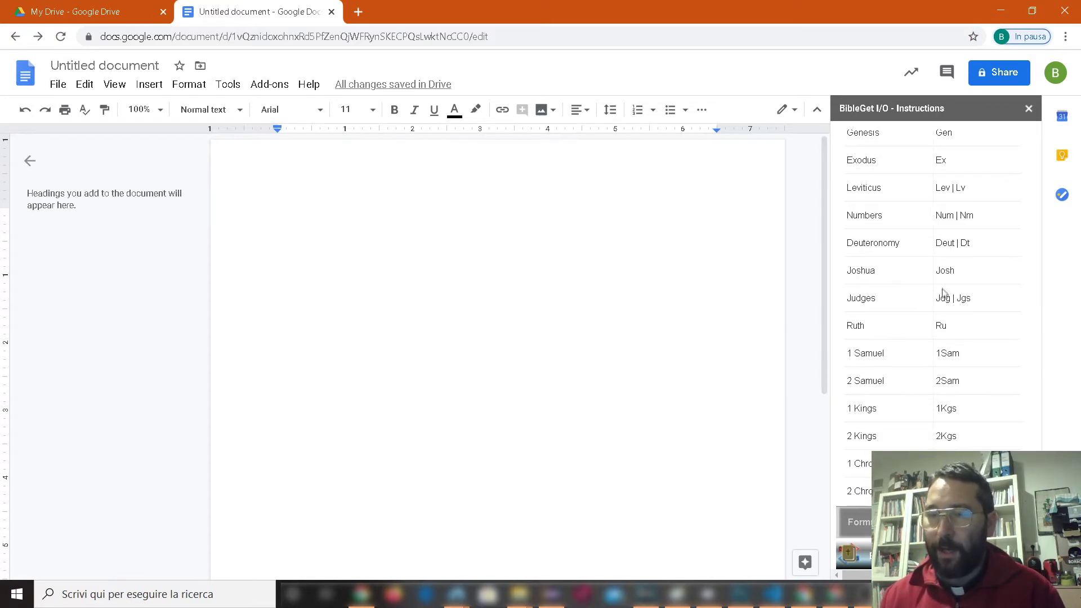
# View the Bible book names in Japanese and in Chinese, and close the instructions
pyautogui.click(970, 147)
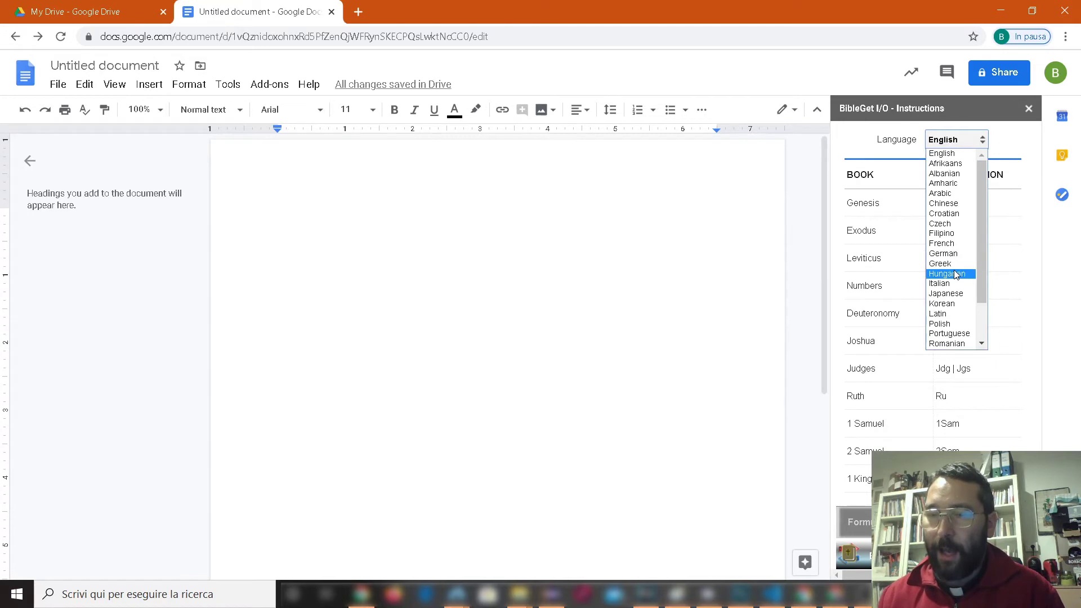
pyautogui.click(954, 295)
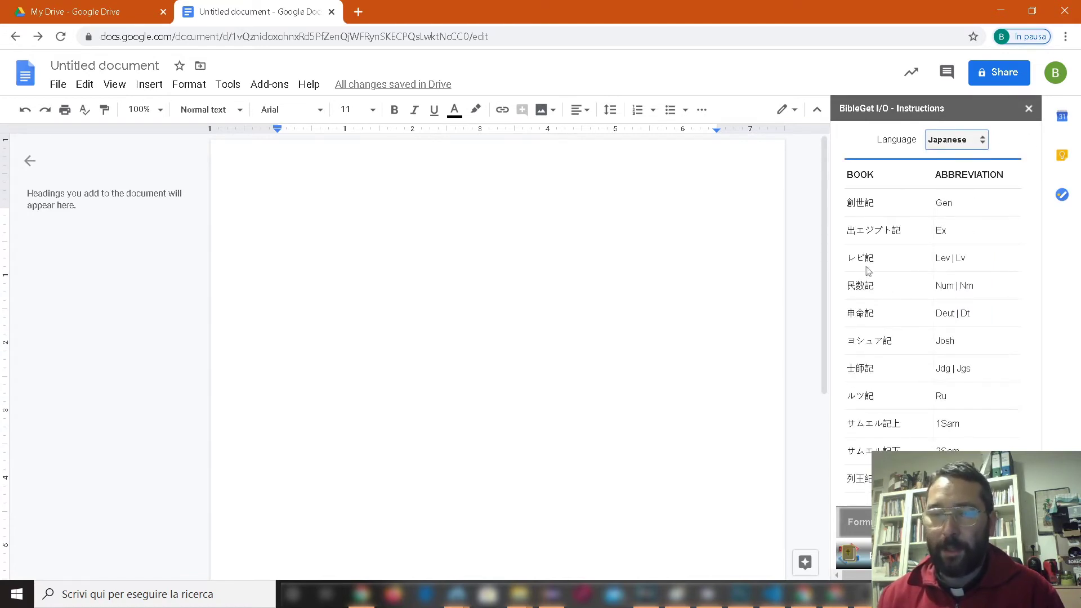
pyautogui.click(981, 143)
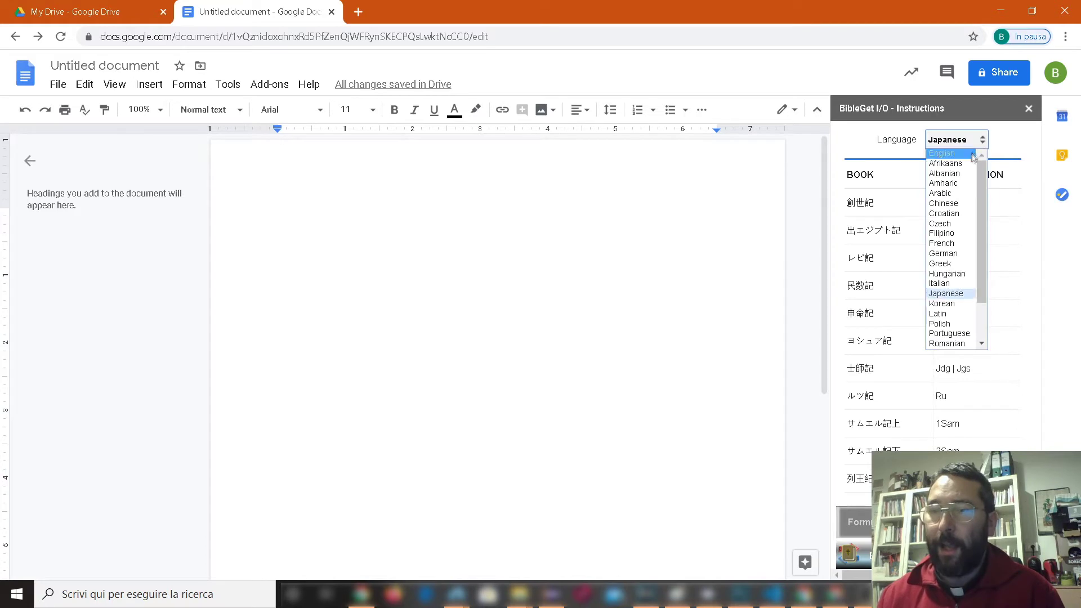
pyautogui.click(951, 203)
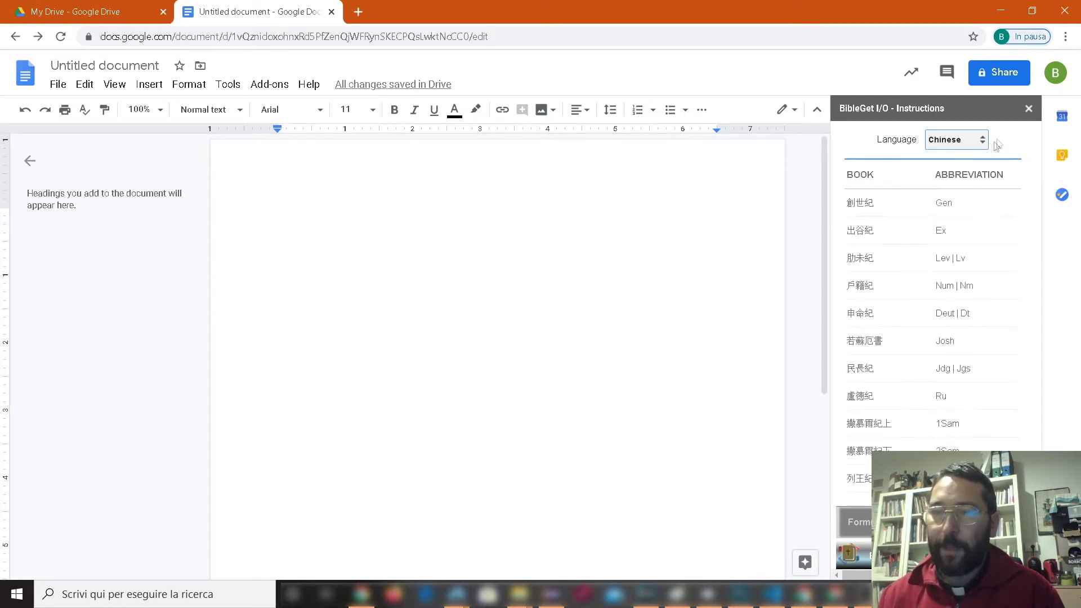
pyautogui.click(1028, 108)
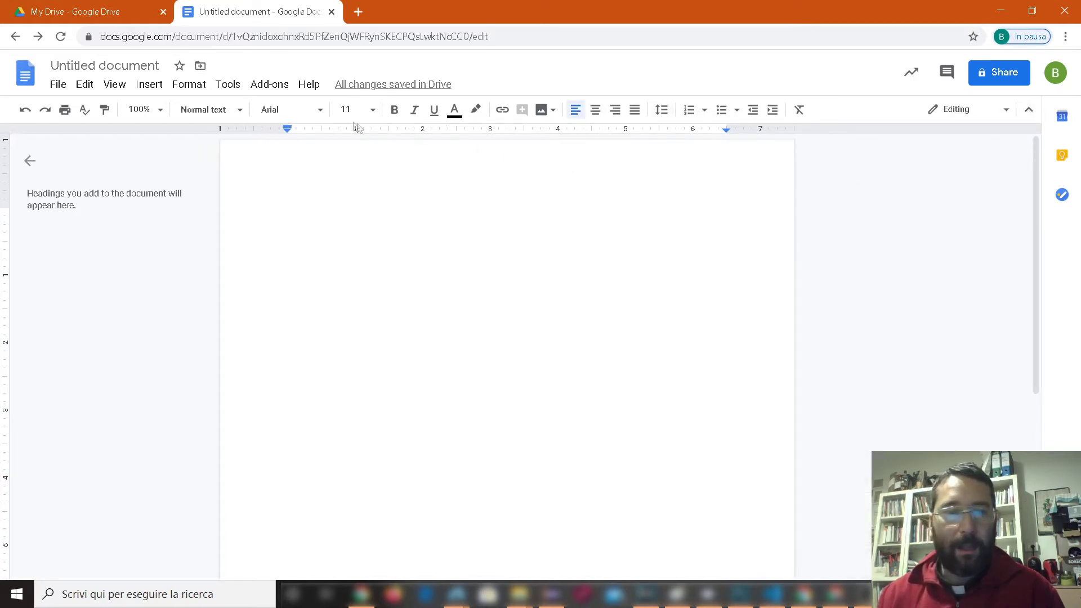
# Start BibleGet I/O and select the NABRE version, adding NVBSE to the selection and removing it again
pyautogui.click(269, 85)
pyautogui.moveTo(299, 157)
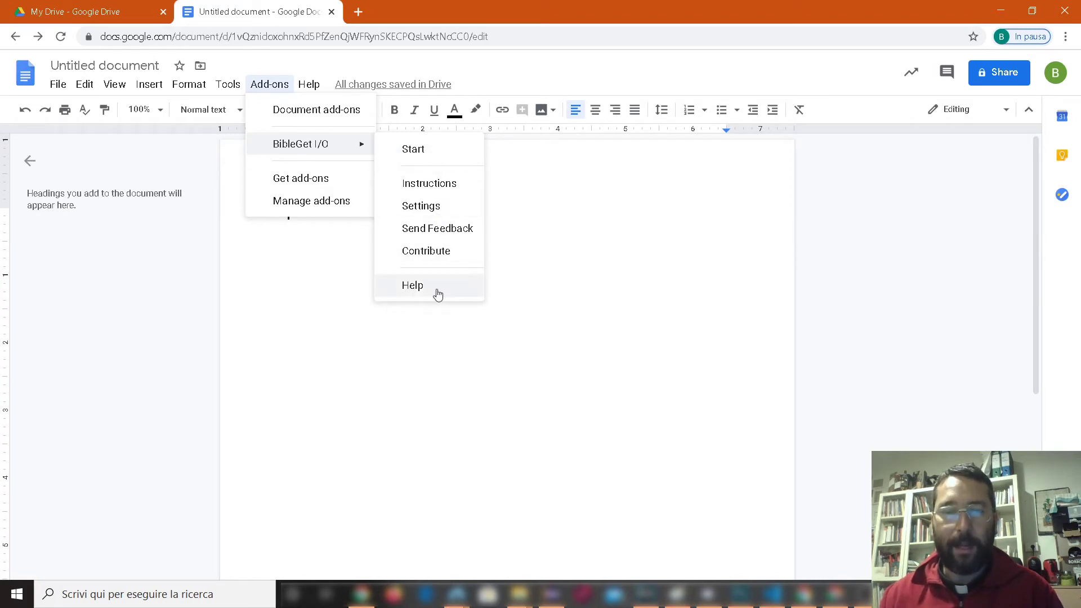
pyautogui.click(431, 155)
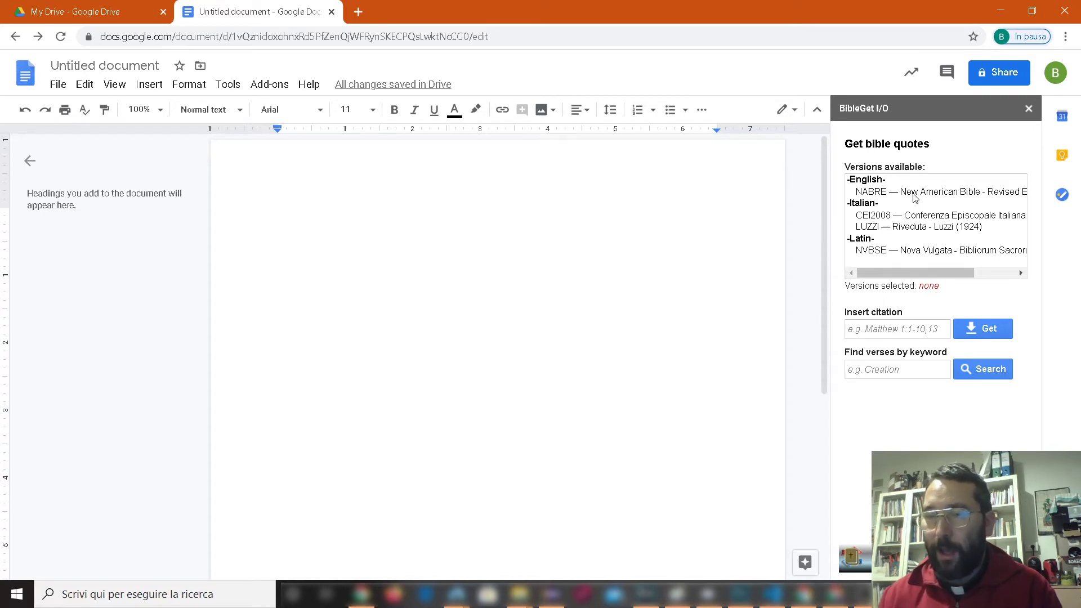
pyautogui.click(913, 194)
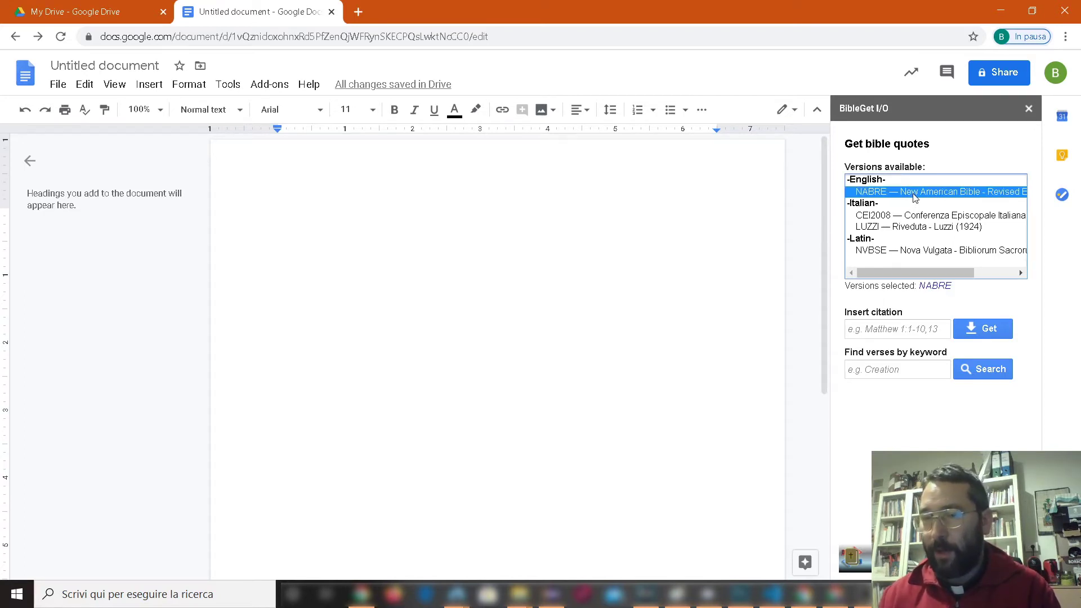
pyautogui.keyDown('ctrl'); pyautogui.click(915, 251); pyautogui.keyUp('ctrl')
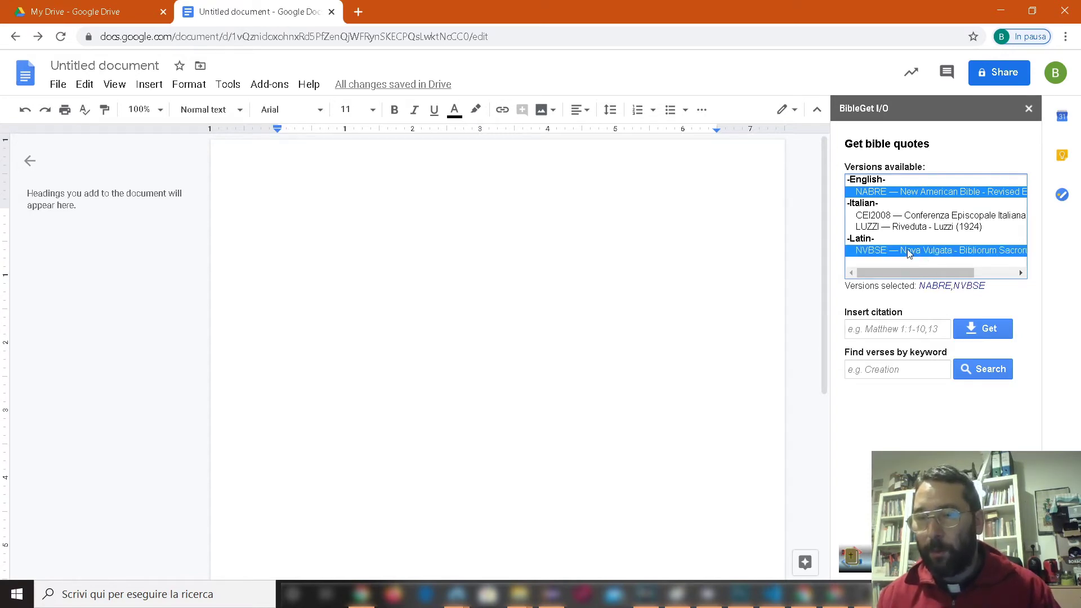
pyautogui.keyDown('ctrl'); pyautogui.click(908, 252); pyautogui.keyUp('ctrl')
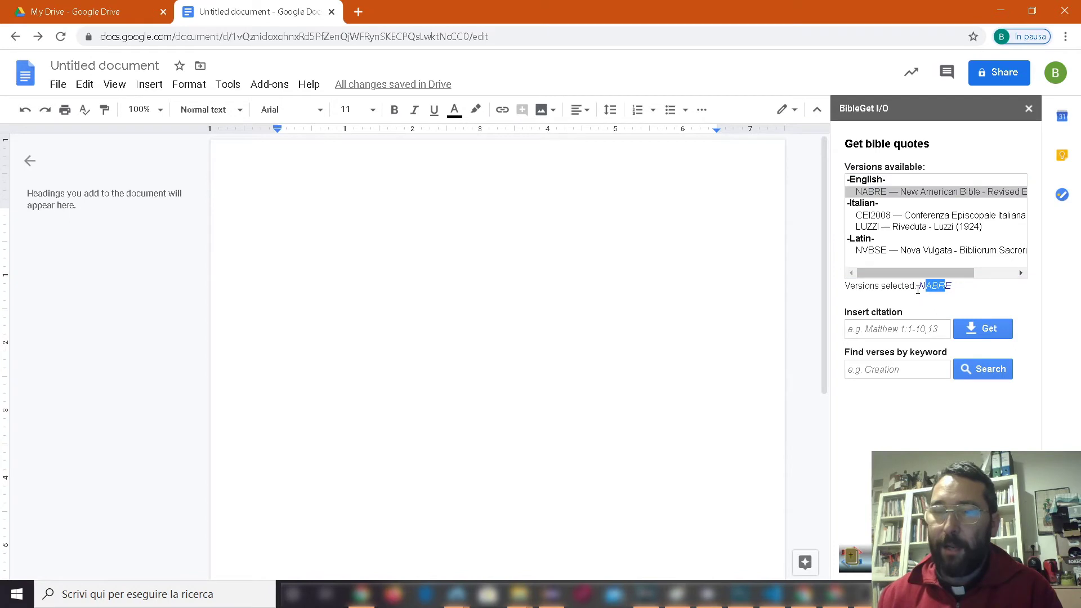
# Close and restart BibleGet I/O to check whether the selected Bible version is remembered
pyautogui.click(1028, 111)
pyautogui.click(269, 84)
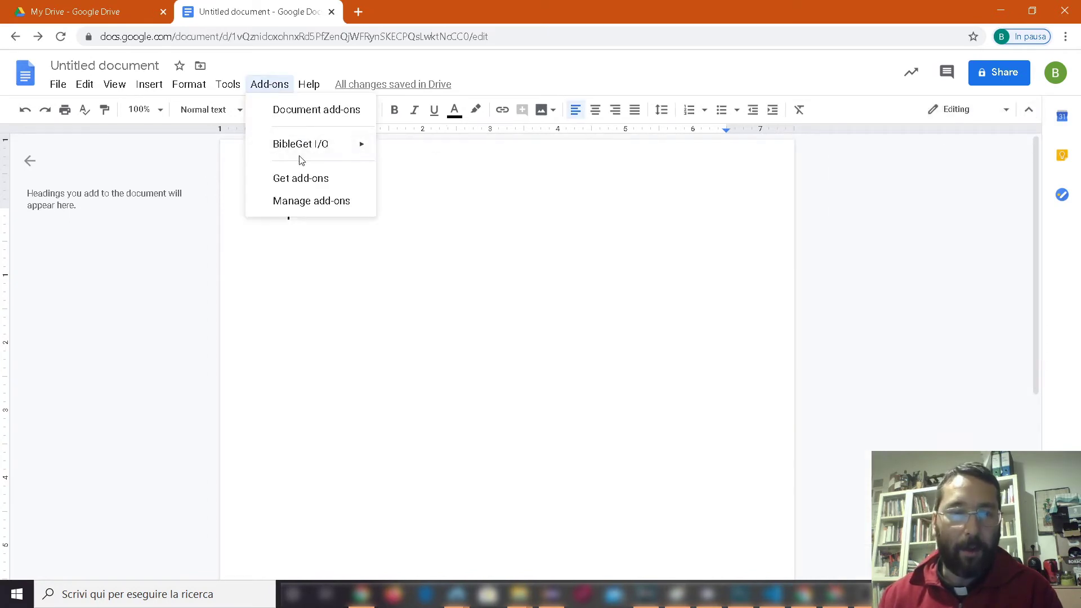
pyautogui.moveTo(299, 148)
pyautogui.click(468, 162)
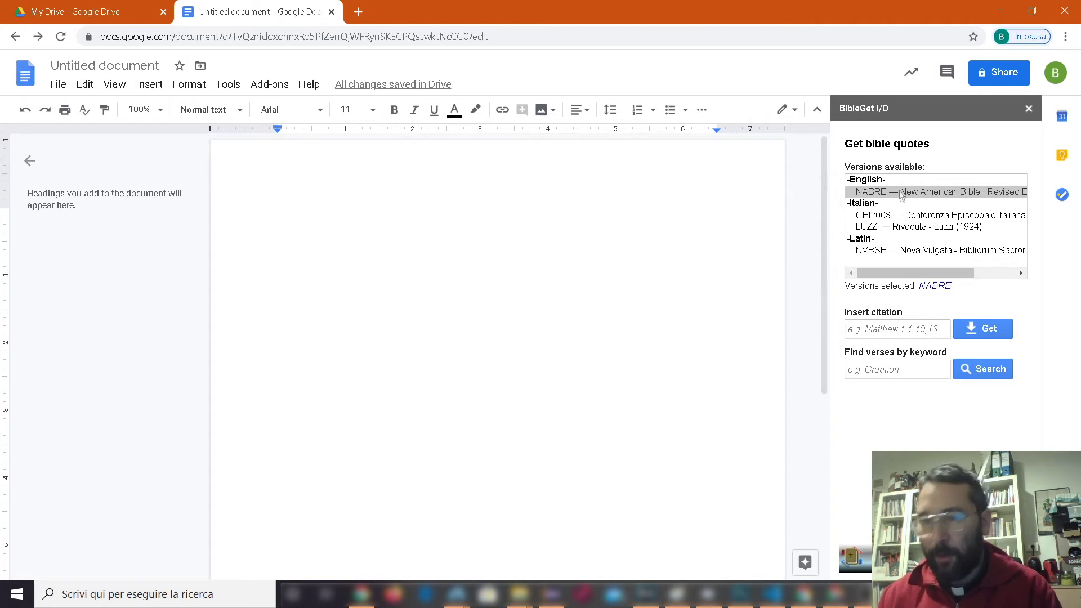
# Insert the citation John 3:16 from the NABRE version into the document, and undo the insertion
pyautogui.click(916, 332)
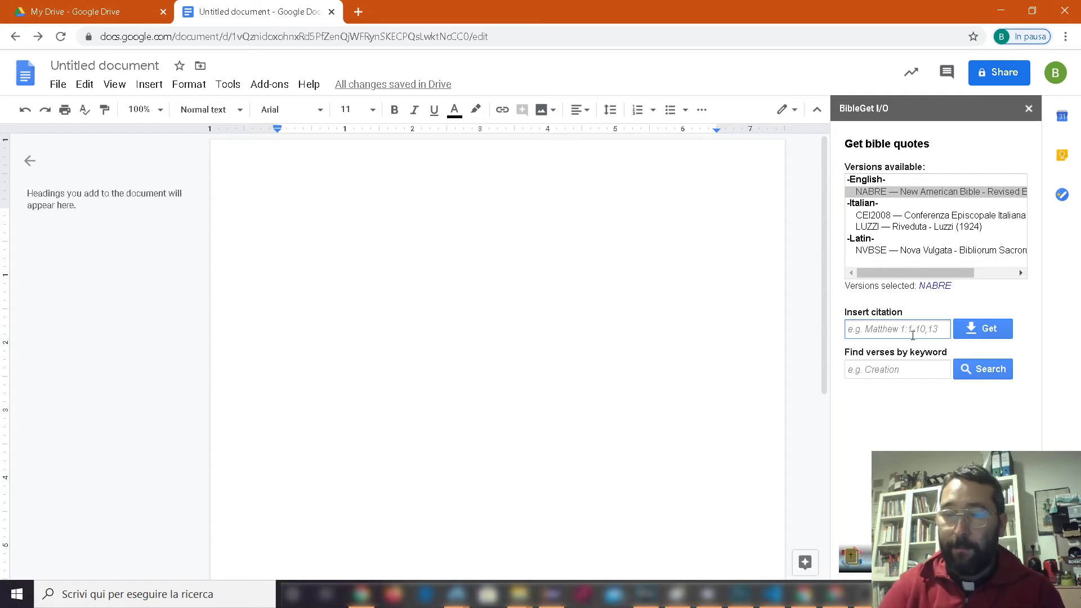
pyautogui.write('John 3:16')
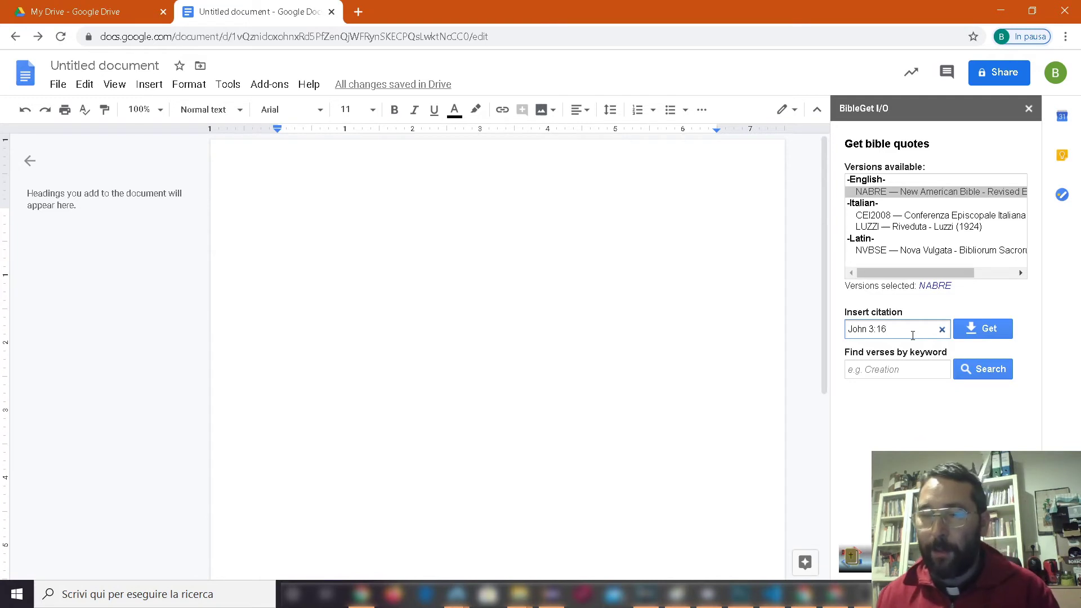
pyautogui.click(982, 328)
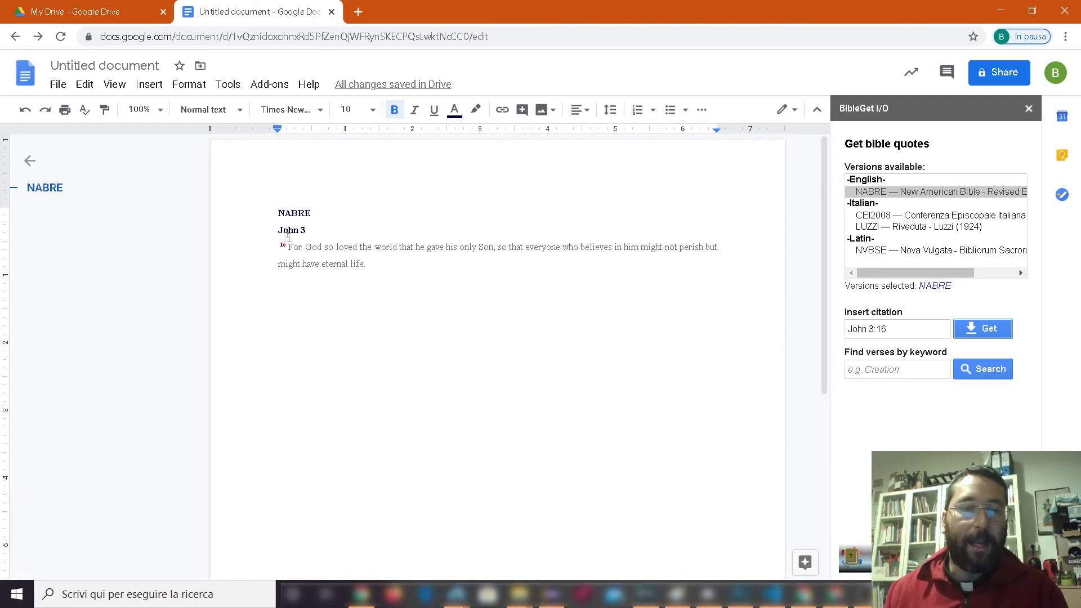
pyautogui.click(276, 212)
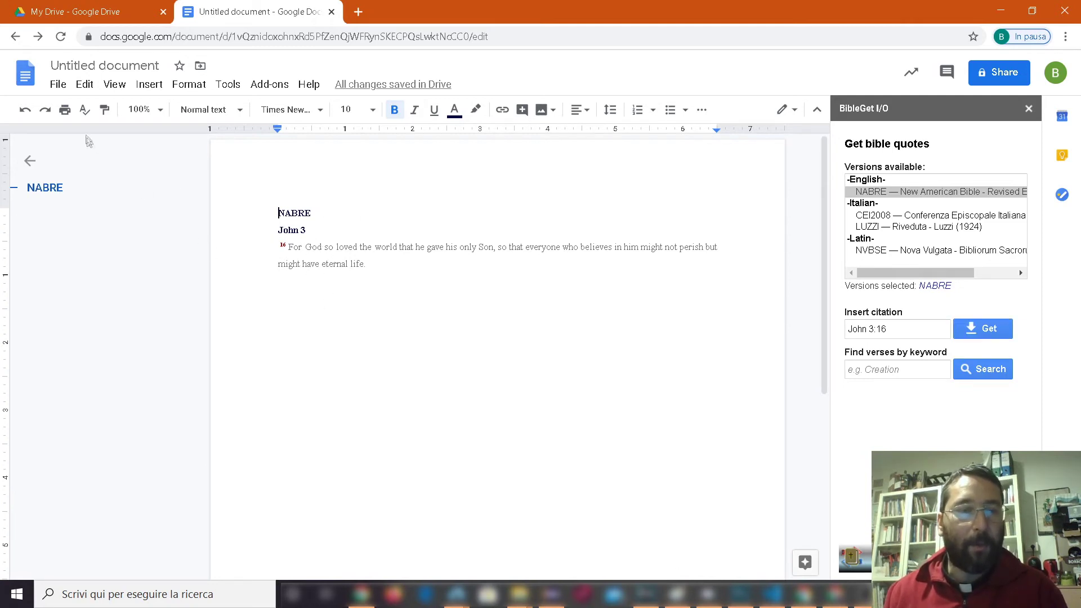
pyautogui.click(22, 112)
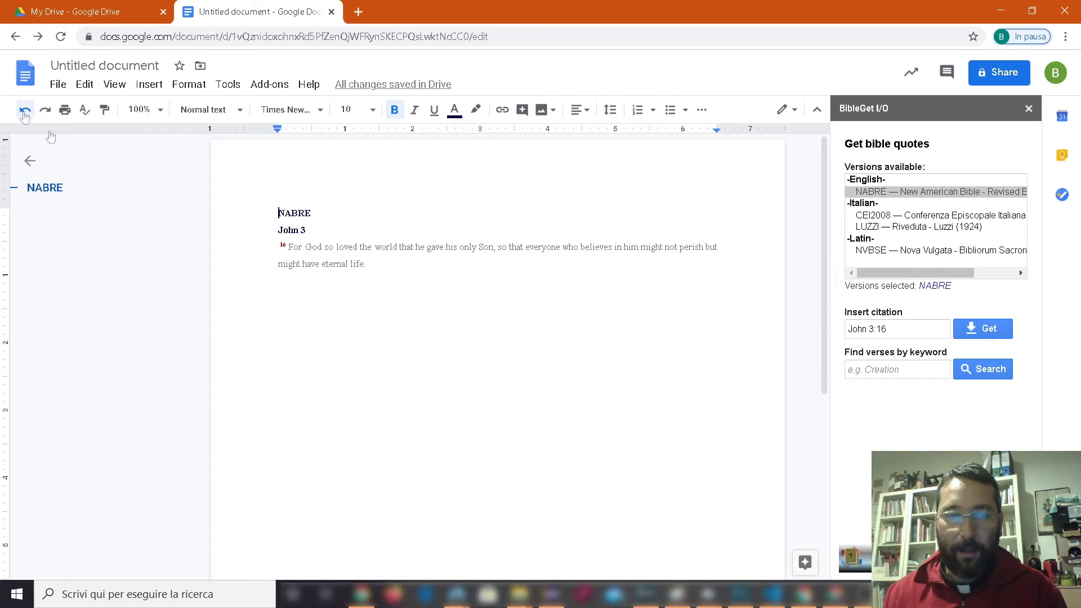
# In the BibleGet I/O settings, indent the paragraphs one step on both sides and try centred alignment before restoring justified
pyautogui.click(268, 85)
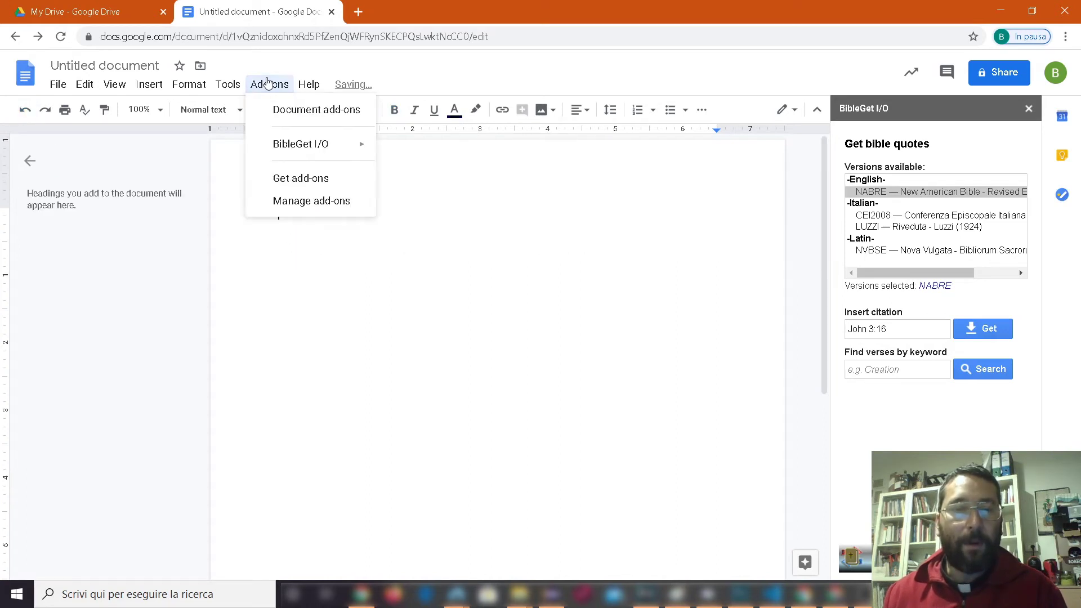
pyautogui.moveTo(296, 149)
pyautogui.click(436, 207)
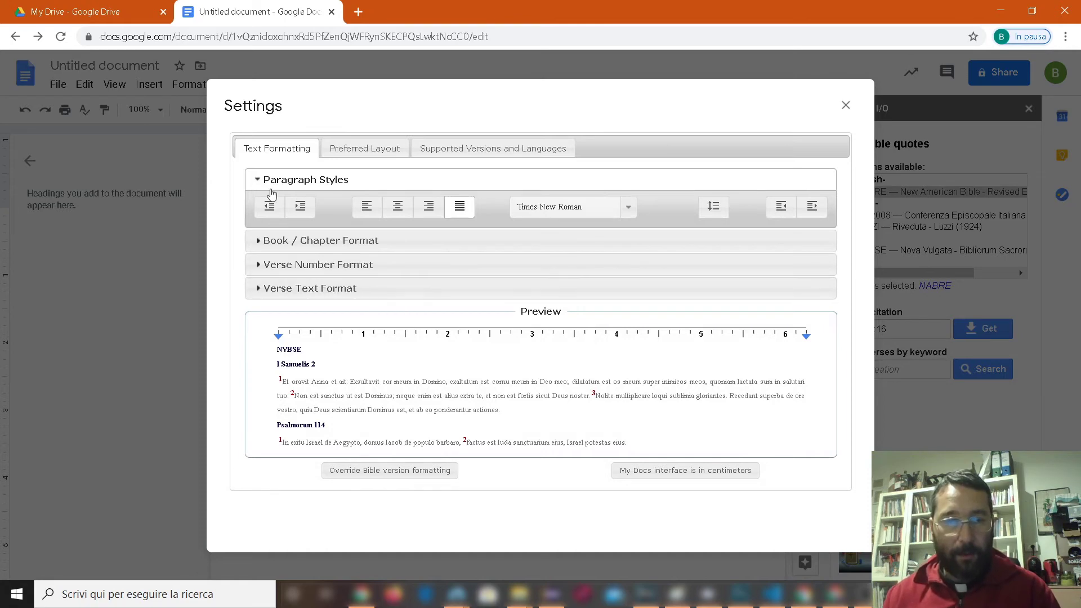
pyautogui.click(308, 208)
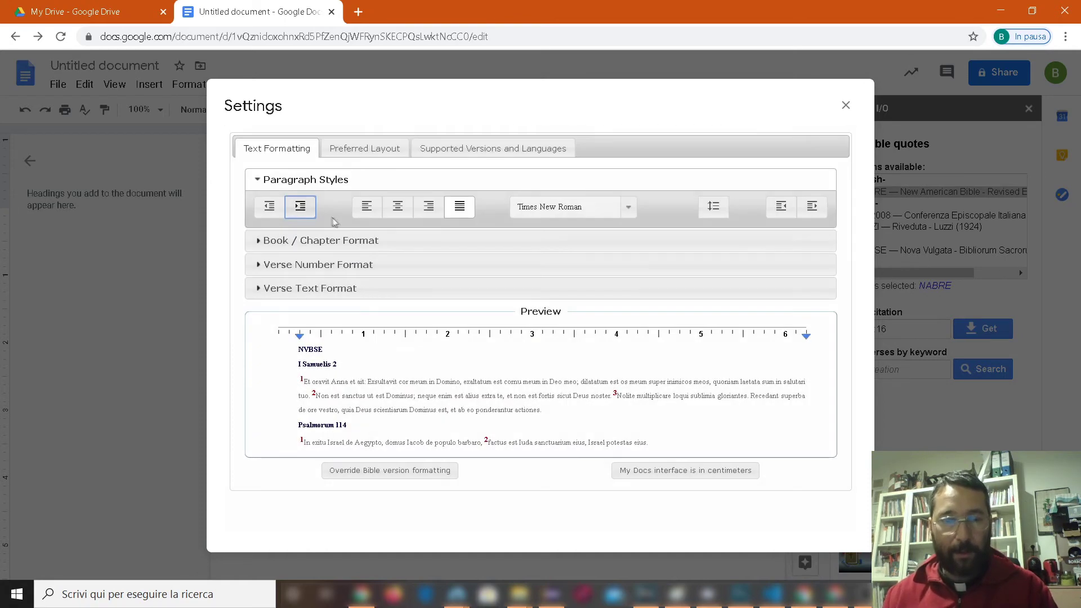
pyautogui.click(772, 208)
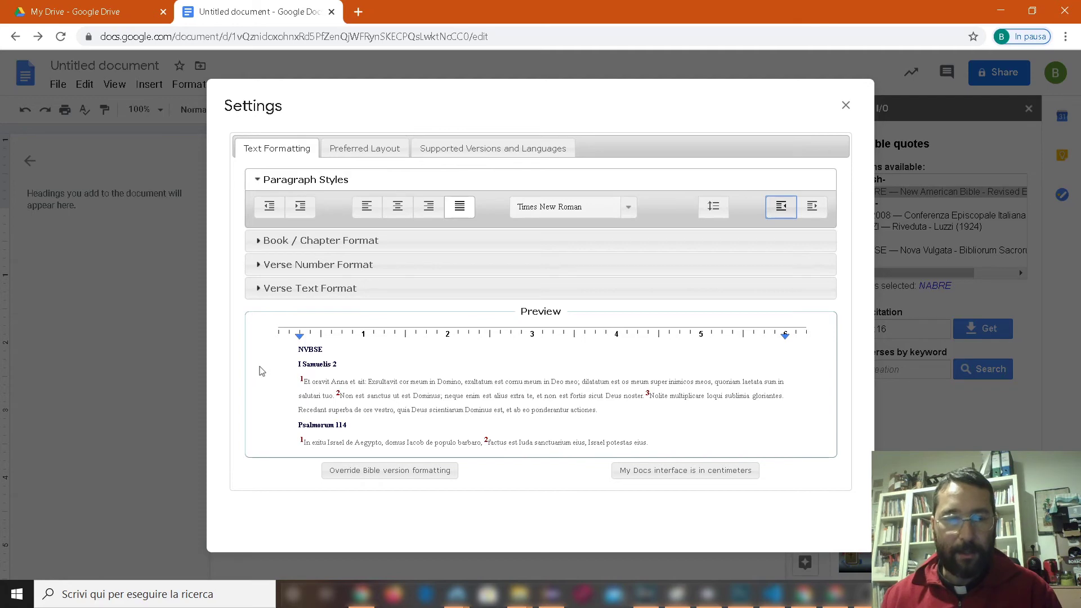
pyautogui.click(408, 208)
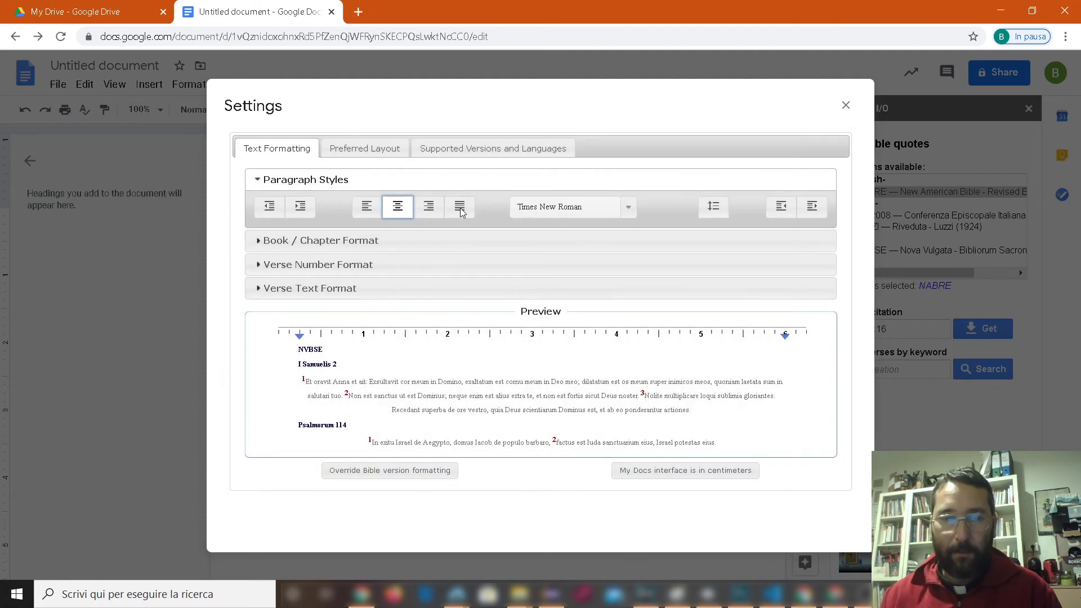
pyautogui.click(460, 211)
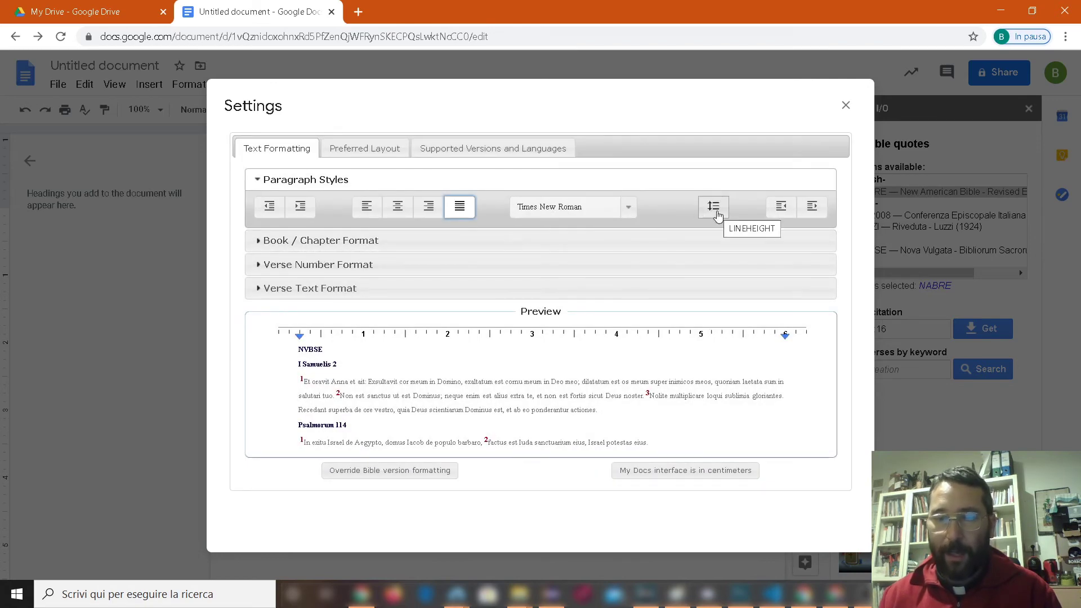
# Set the book and chapter text size to 12, trying it without bold before restoring bold
pyautogui.click(253, 243)
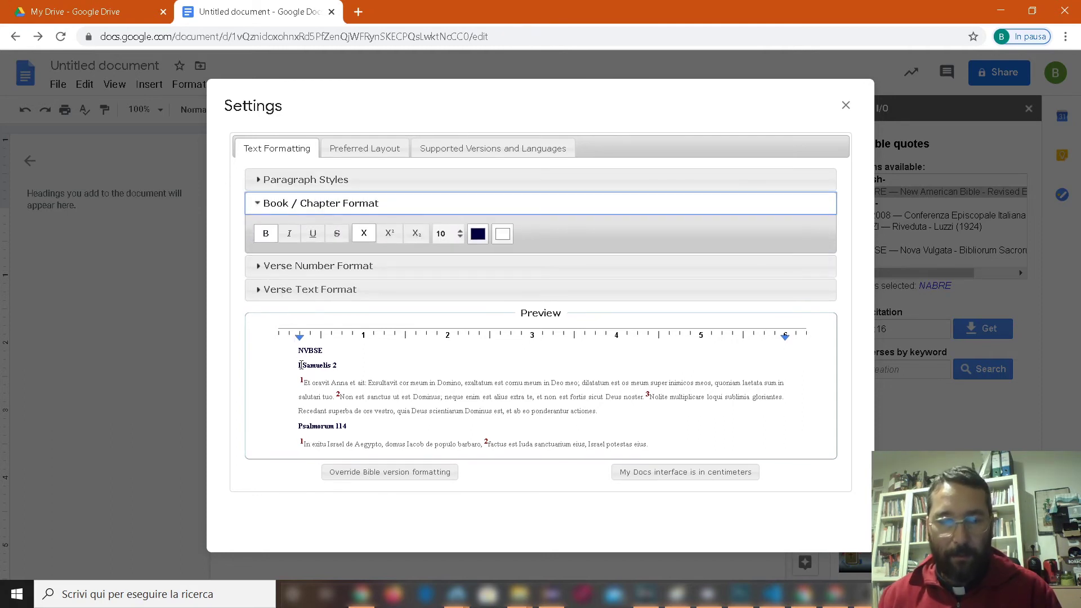
pyautogui.moveTo(302, 364); pyautogui.dragTo(341, 366)
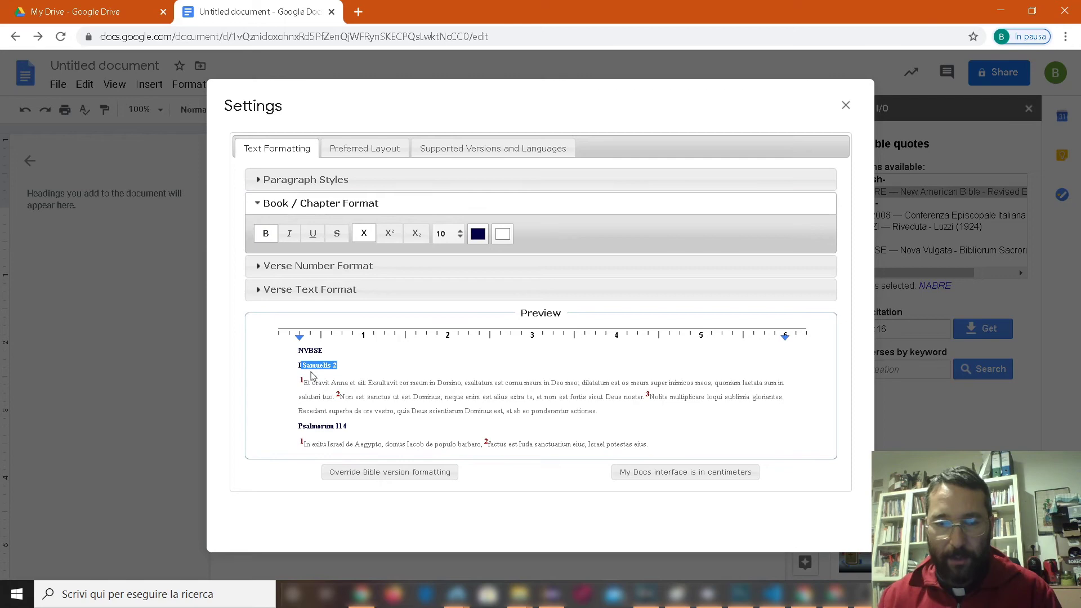
pyautogui.click(267, 238)
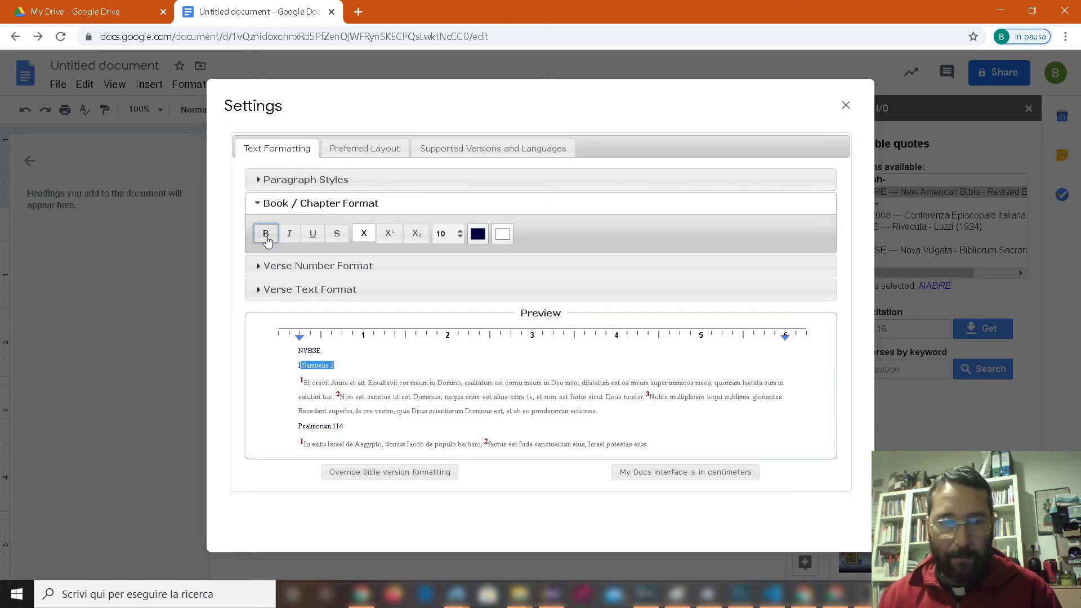
pyautogui.click(266, 239)
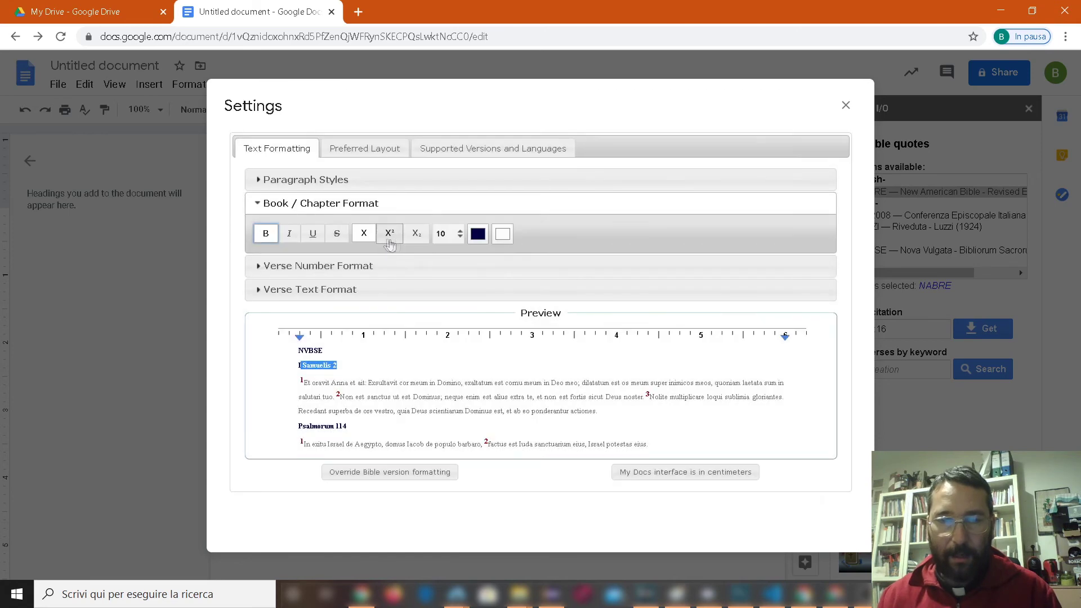
pyautogui.click(454, 238)
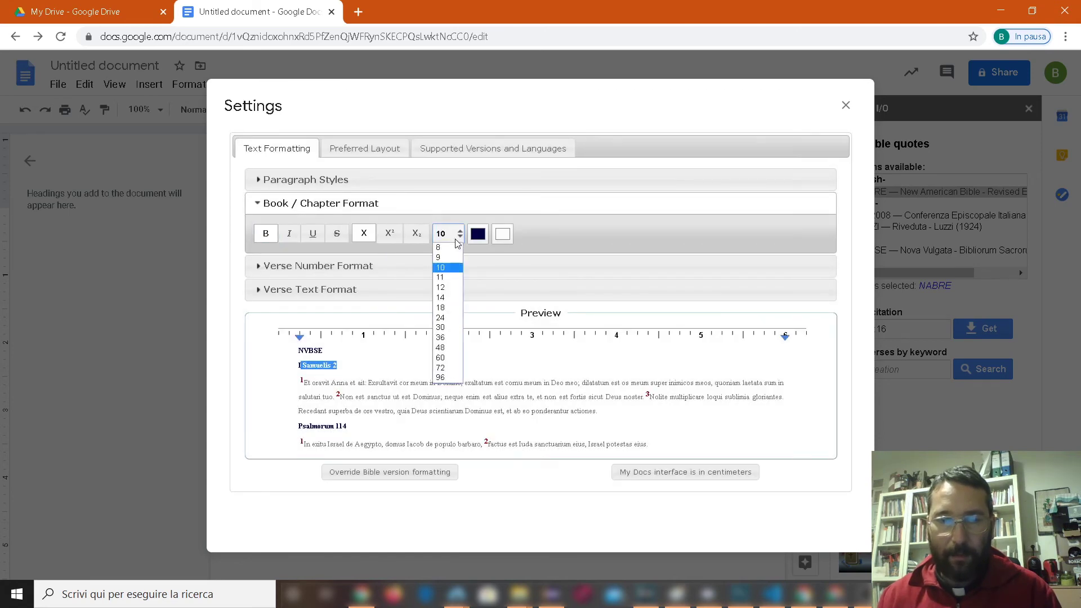
pyautogui.click(441, 289)
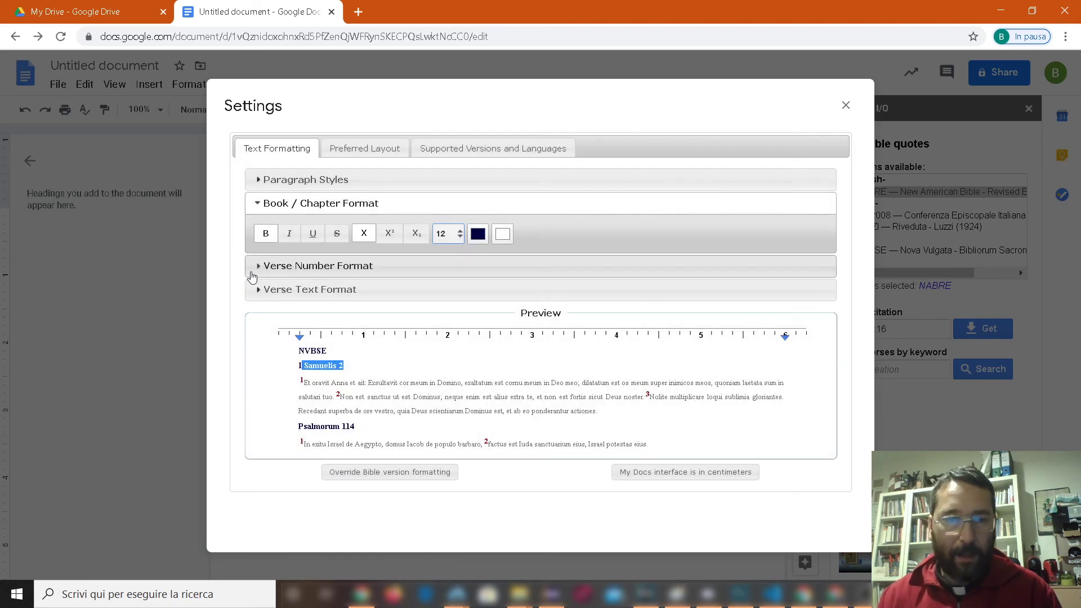
# Set the verse number size to 12 and remove its bold formatting
pyautogui.click(253, 274)
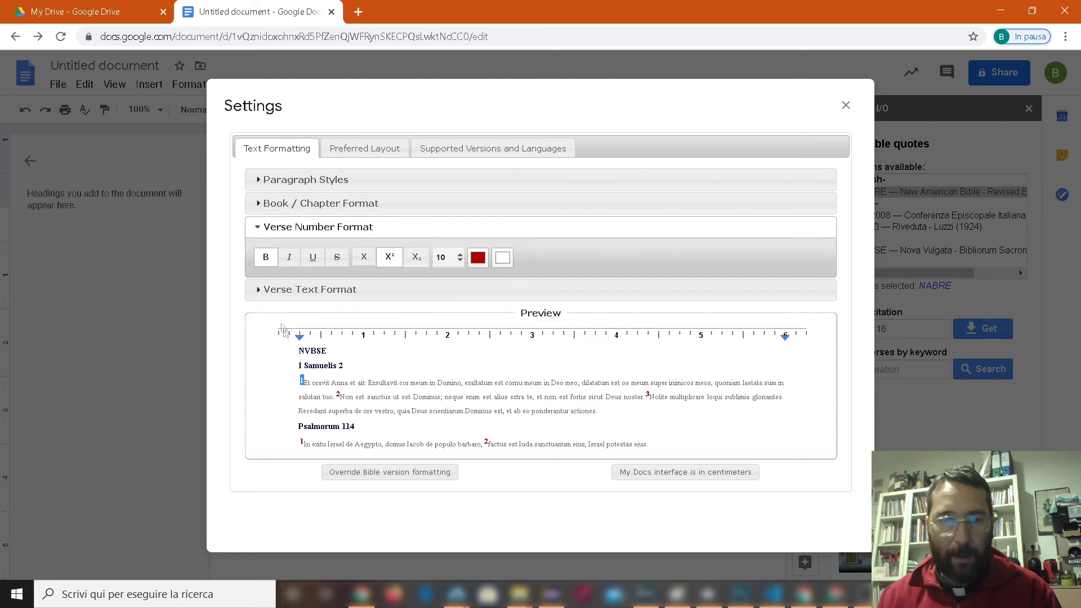
pyautogui.click(446, 263)
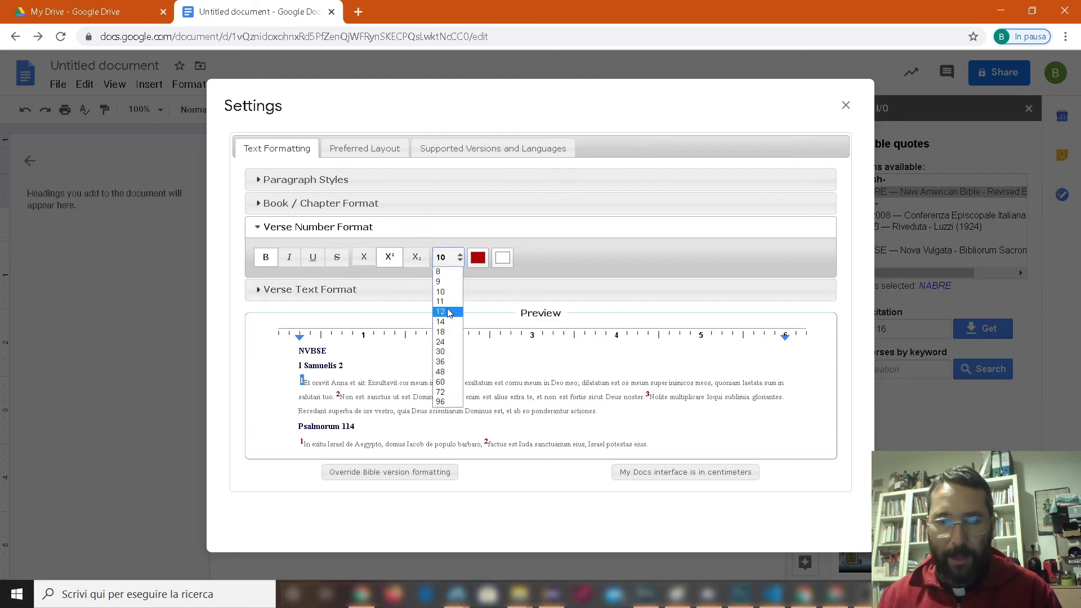
pyautogui.click(447, 311)
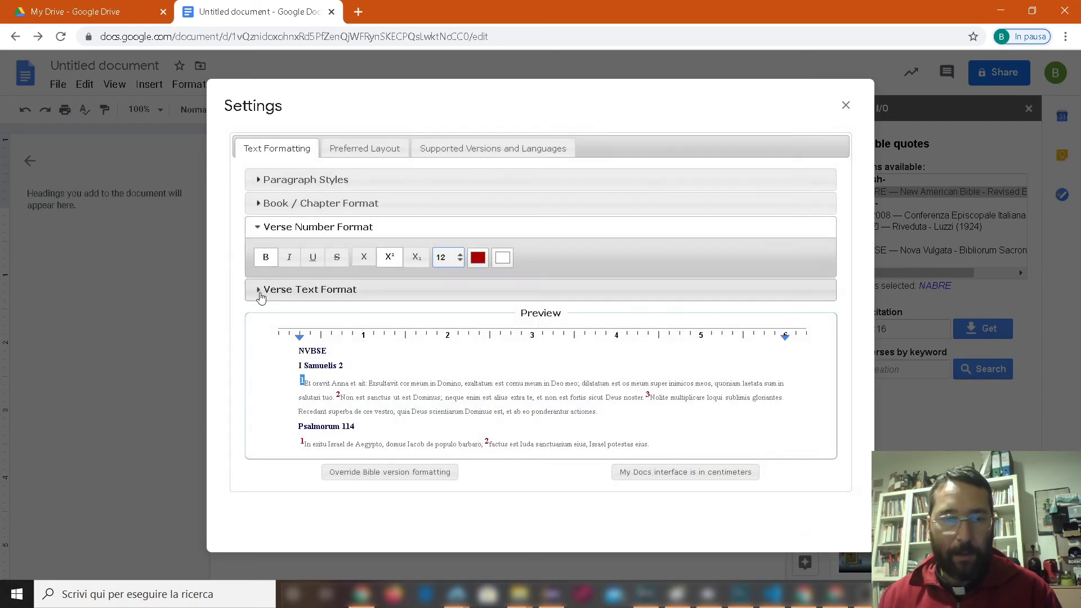
pyautogui.click(266, 256)
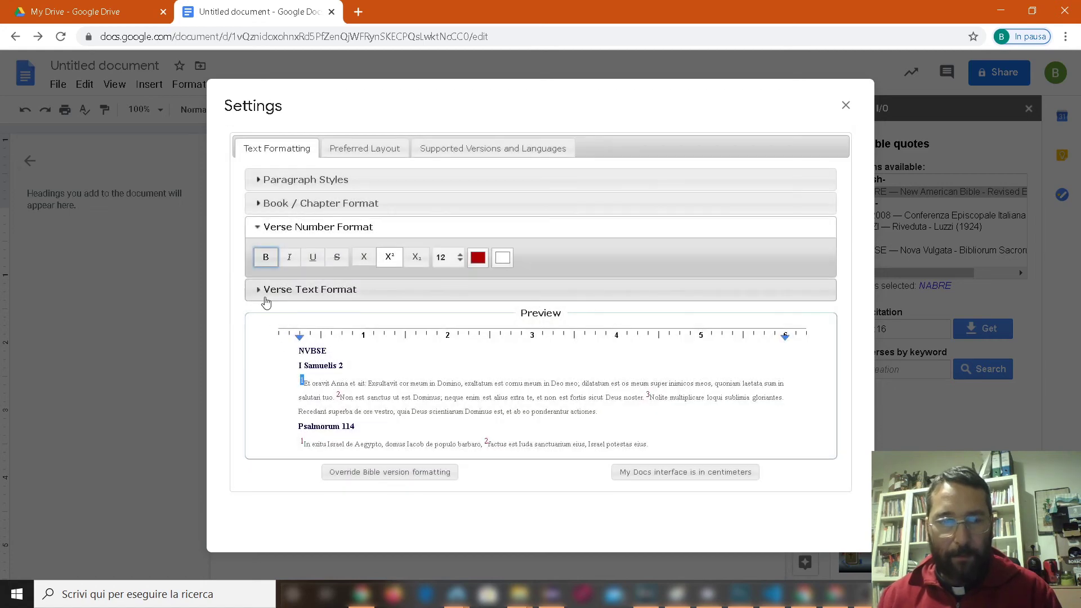
# Set the verse text size to 12
pyautogui.click(265, 290)
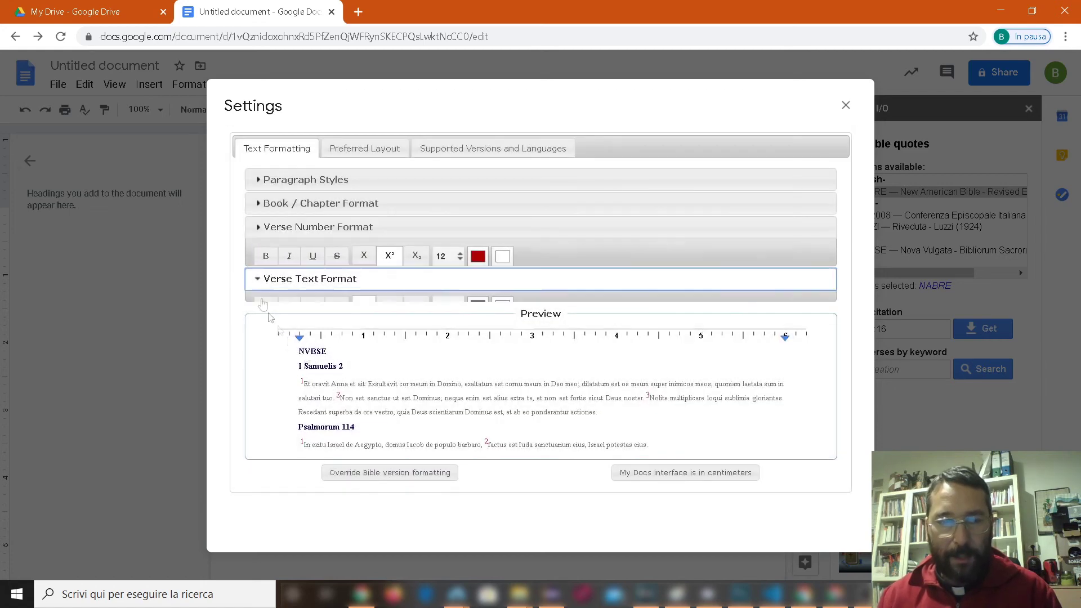
pyautogui.click(446, 281)
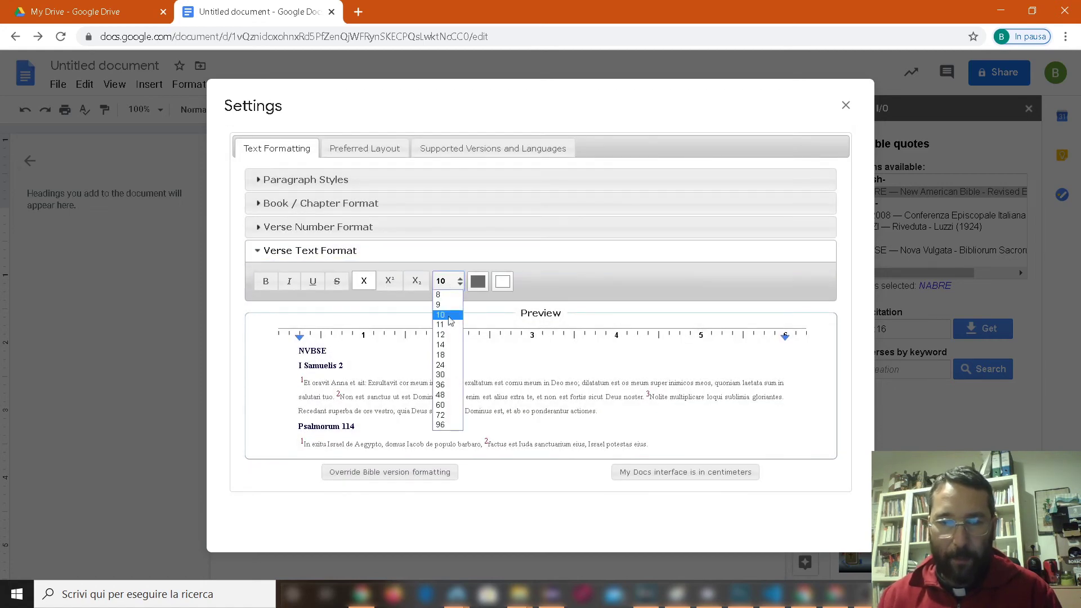
pyautogui.click(445, 336)
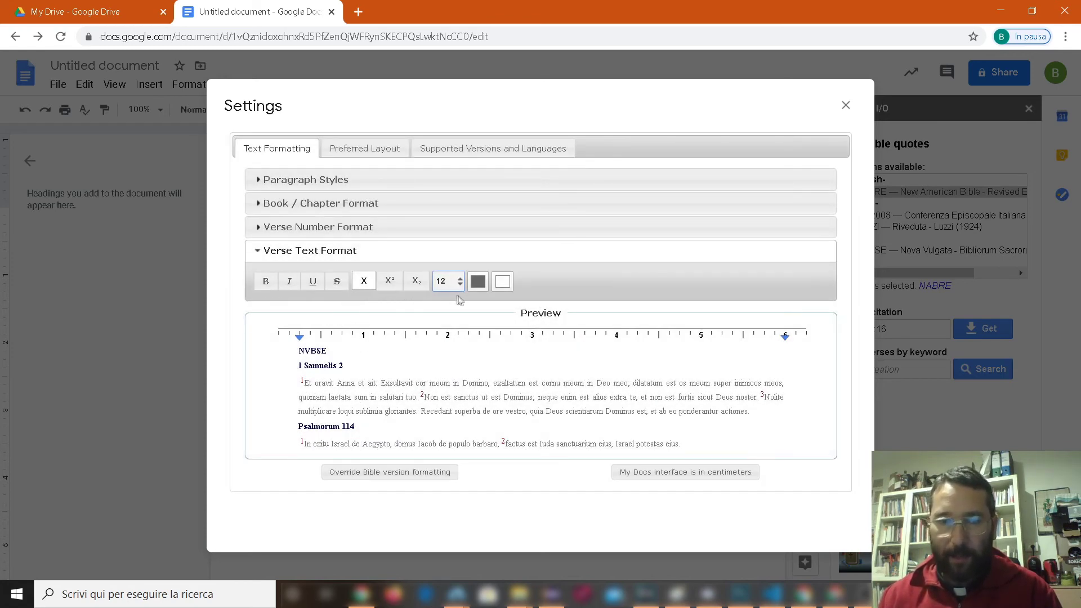
# Try normal and subscript positions for the verse numbers, and restore superscript
pyautogui.click(259, 228)
pyautogui.click(363, 257)
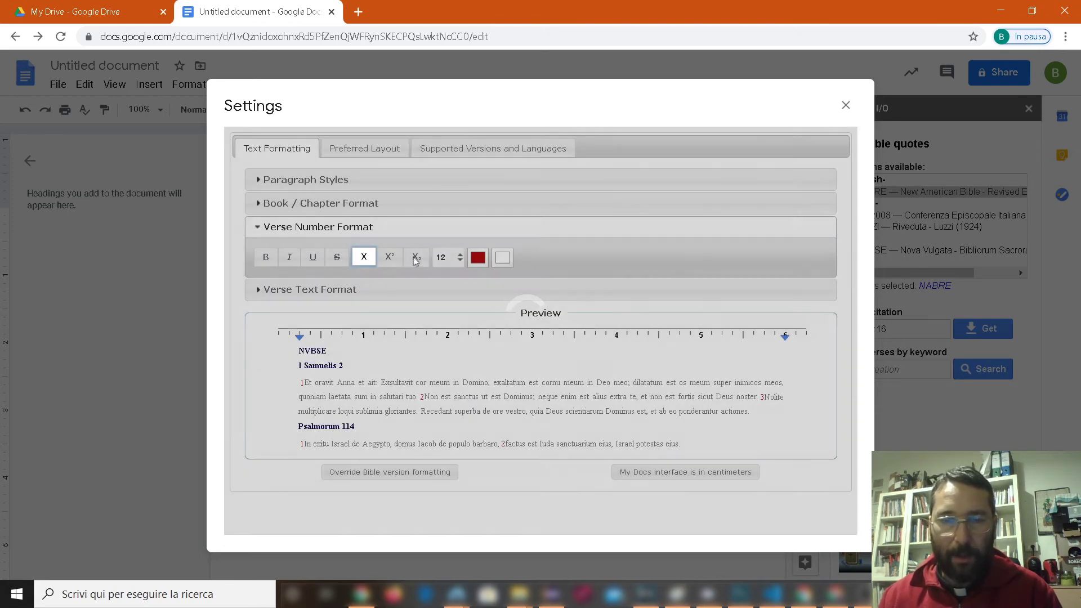
pyautogui.click(416, 257)
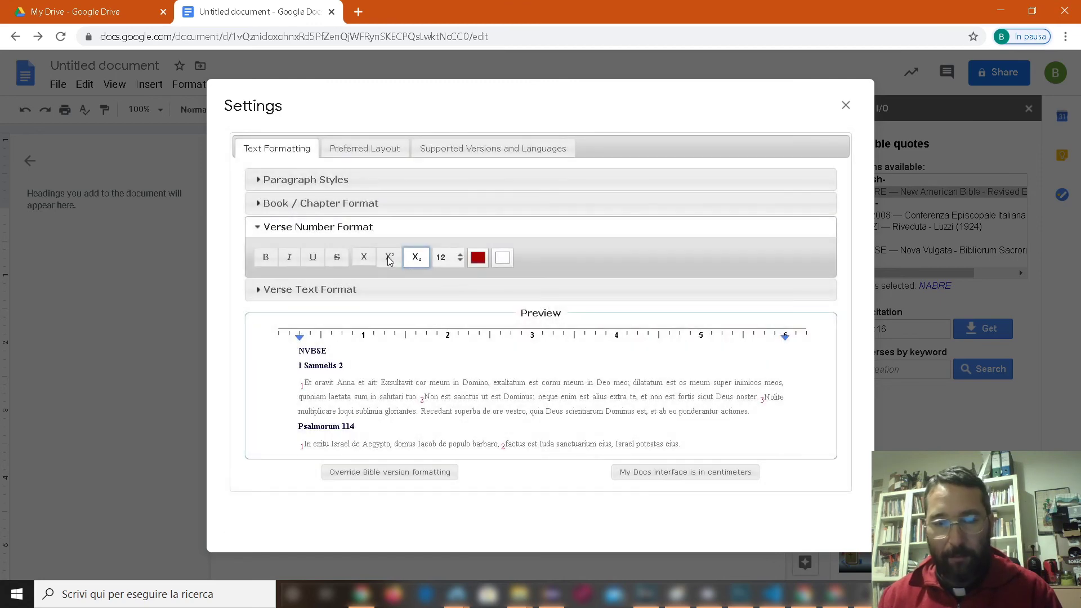
pyautogui.click(389, 258)
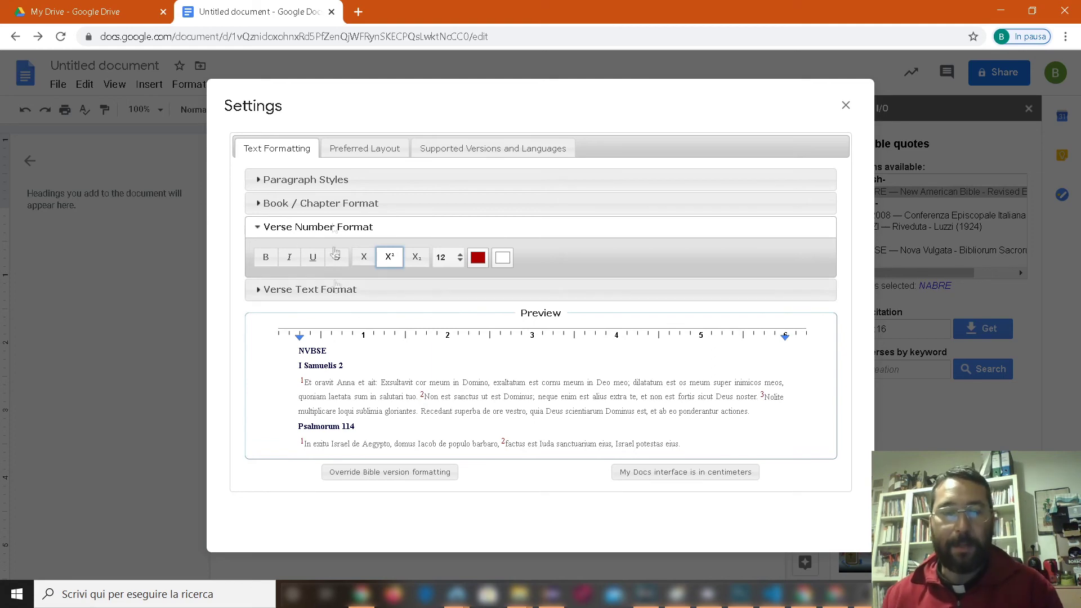
# In the preferred layout settings, try hiding the Bible version name and show it again
pyautogui.click(346, 149)
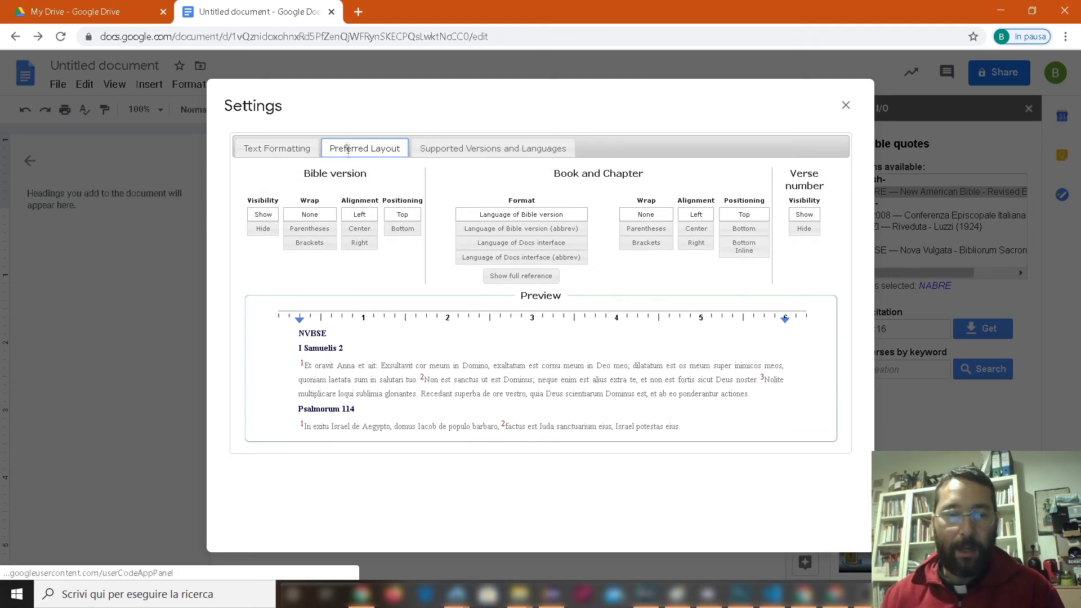
pyautogui.click(263, 233)
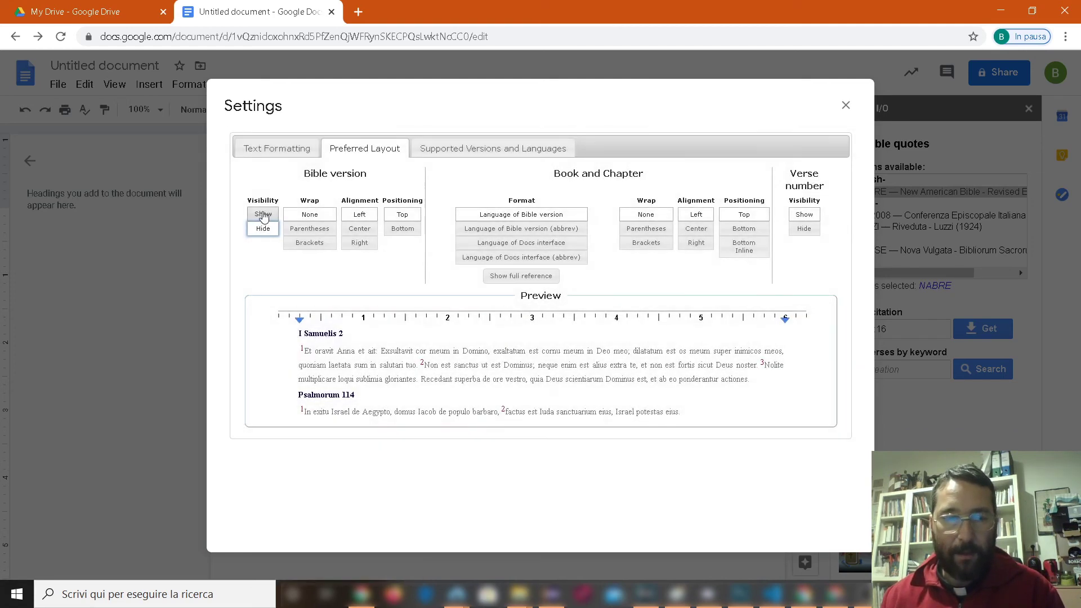
pyautogui.click(262, 215)
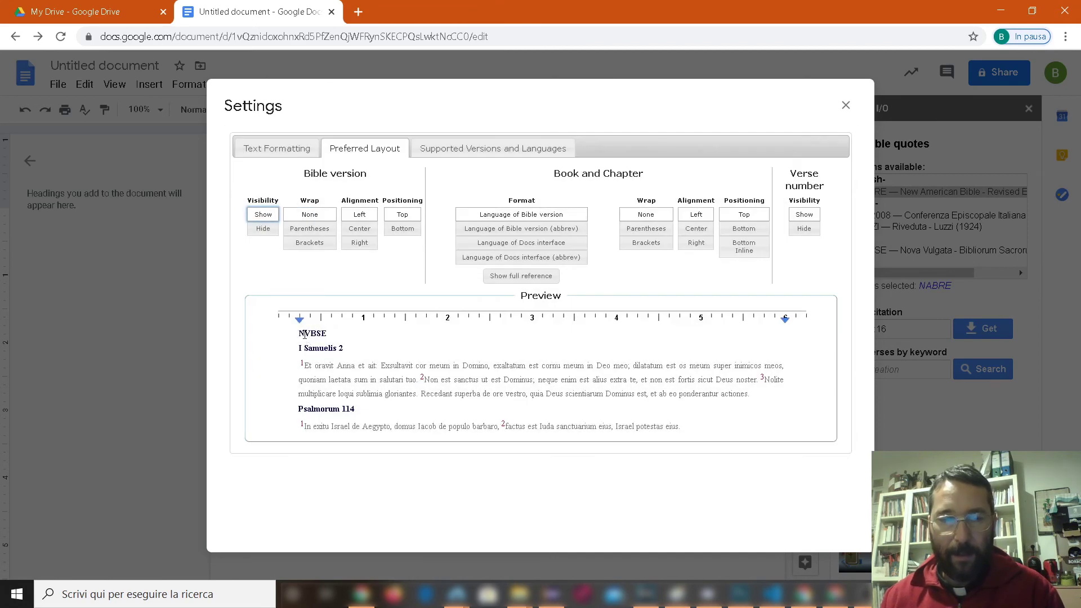
pyautogui.moveTo(305, 334); pyautogui.dragTo(326, 330)
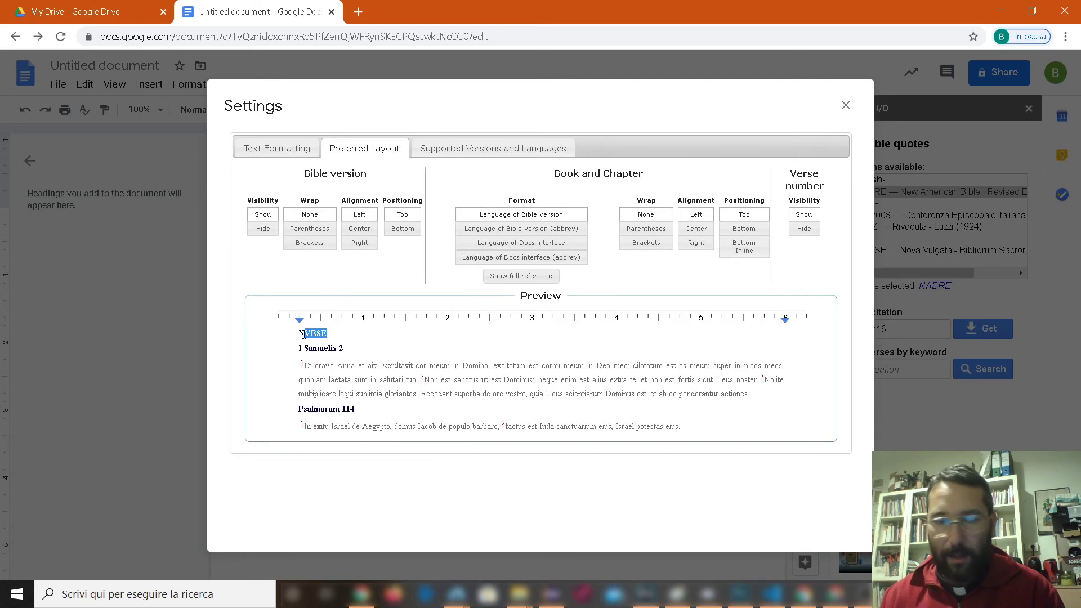
pyautogui.click(309, 335)
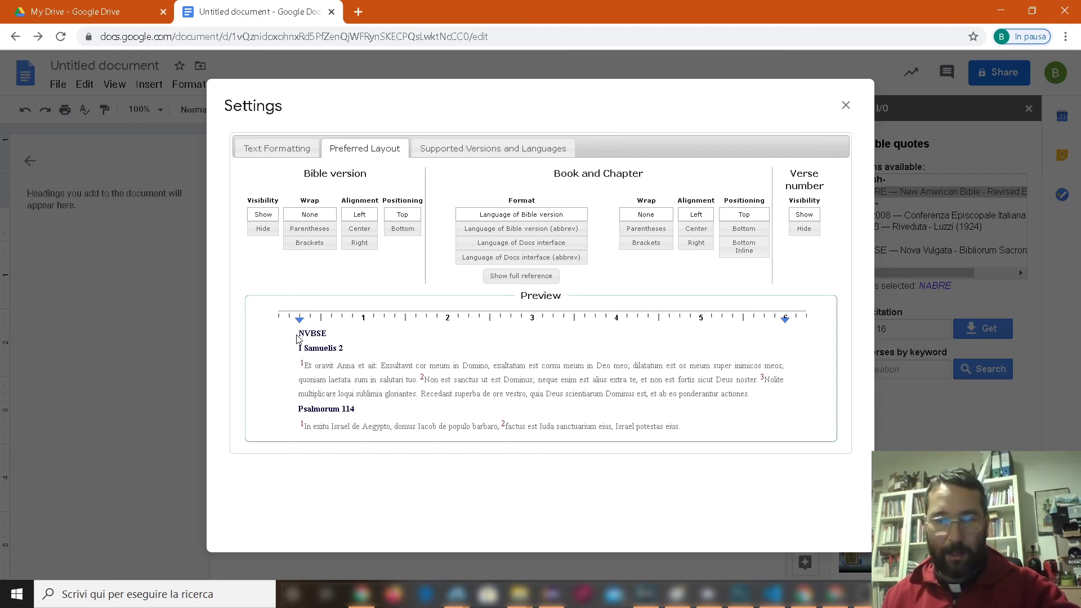
pyautogui.moveTo(299, 335); pyautogui.dragTo(322, 334)
pyautogui.click(263, 228)
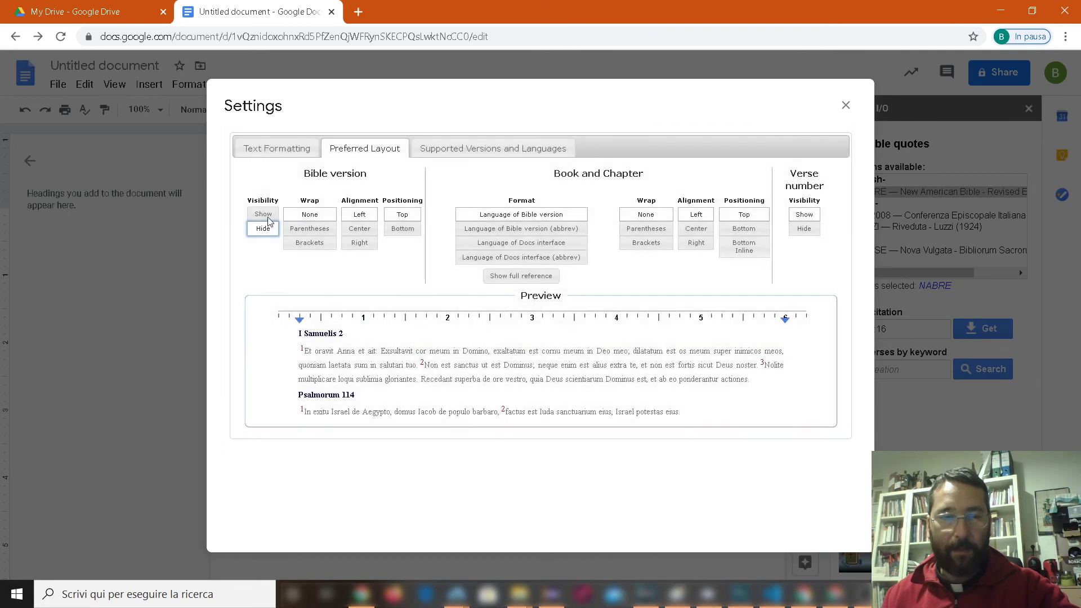
pyautogui.click(264, 215)
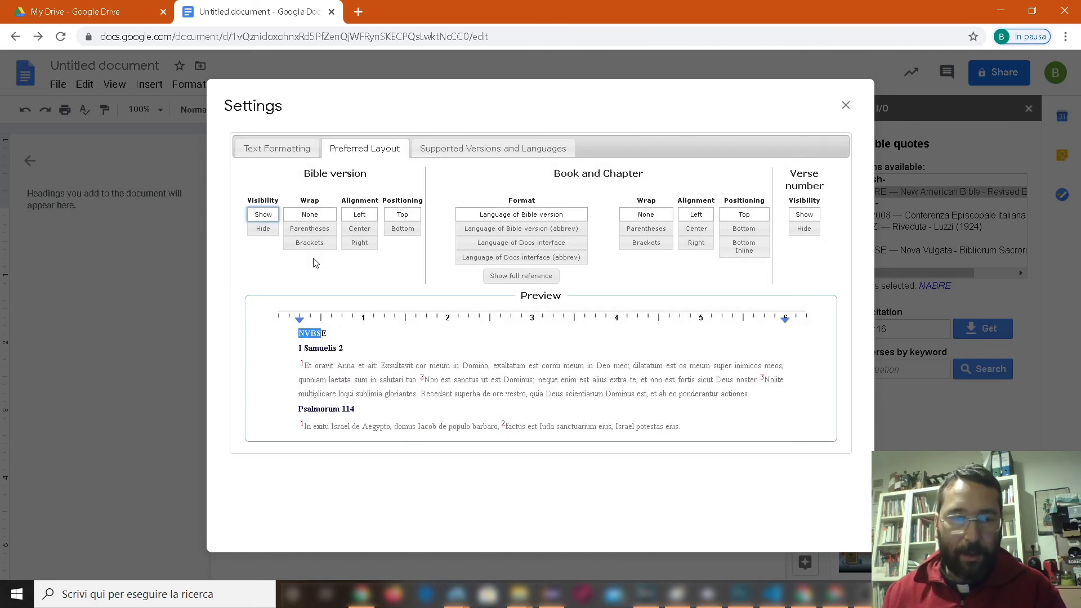
# Wrap the Bible version in brackets after trying parentheses, wrap the book and chapter in parentheses, and close the settings
pyautogui.click(311, 229)
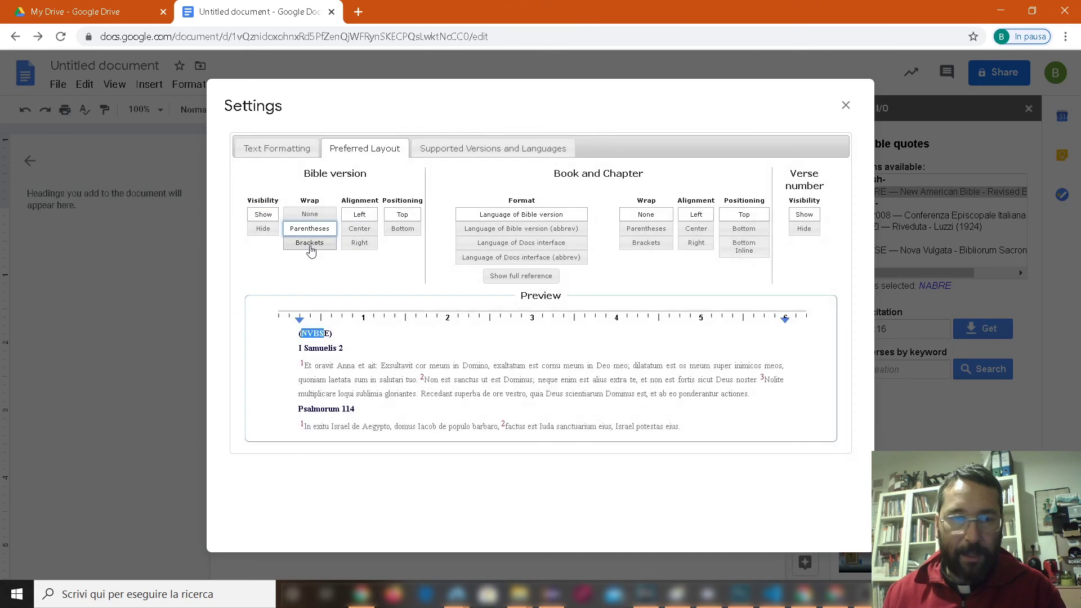
pyautogui.click(314, 246)
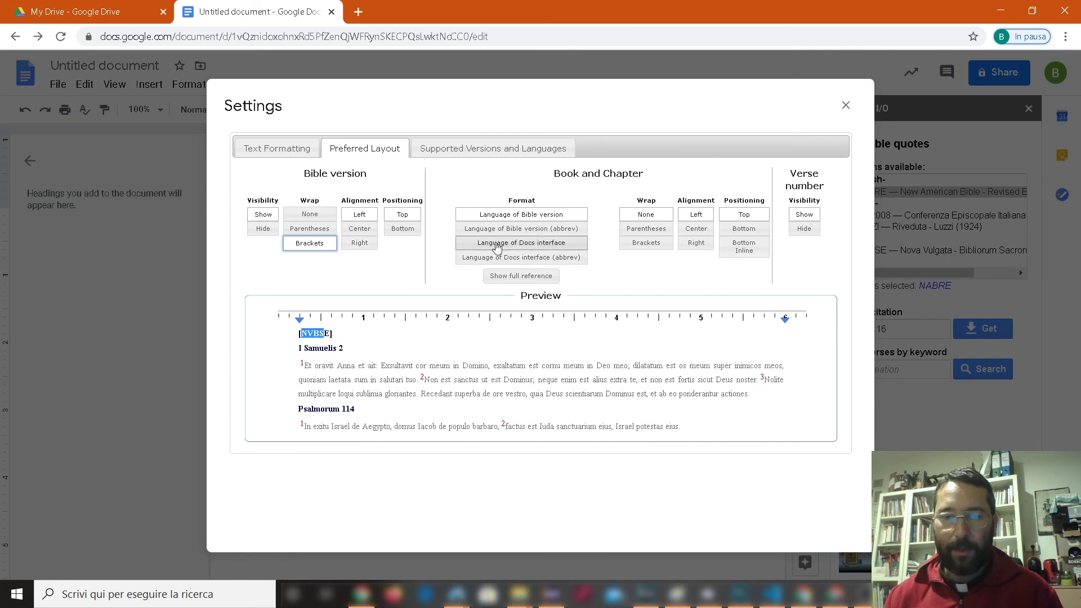
pyautogui.click(646, 229)
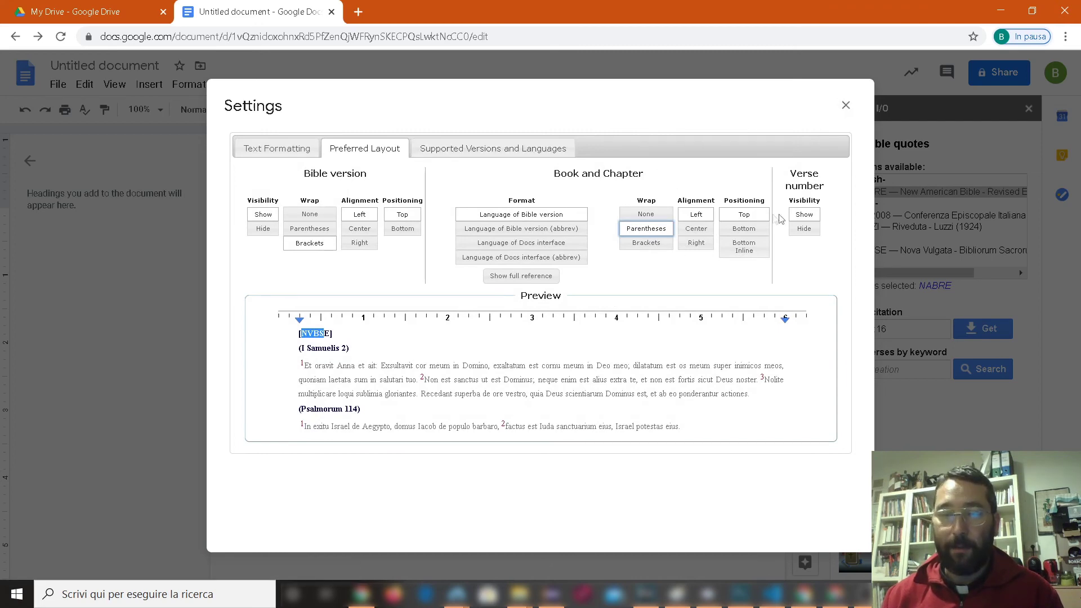
pyautogui.click(846, 106)
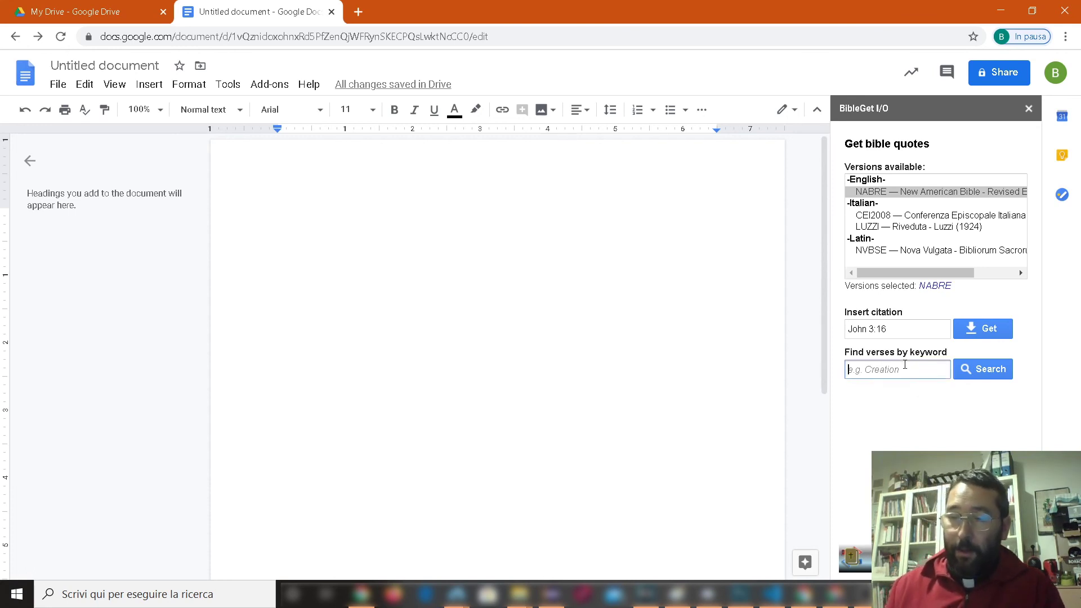
# Search the NABRE version for verses containing the keyword "creation", look through the results and close them
pyautogui.write('c')
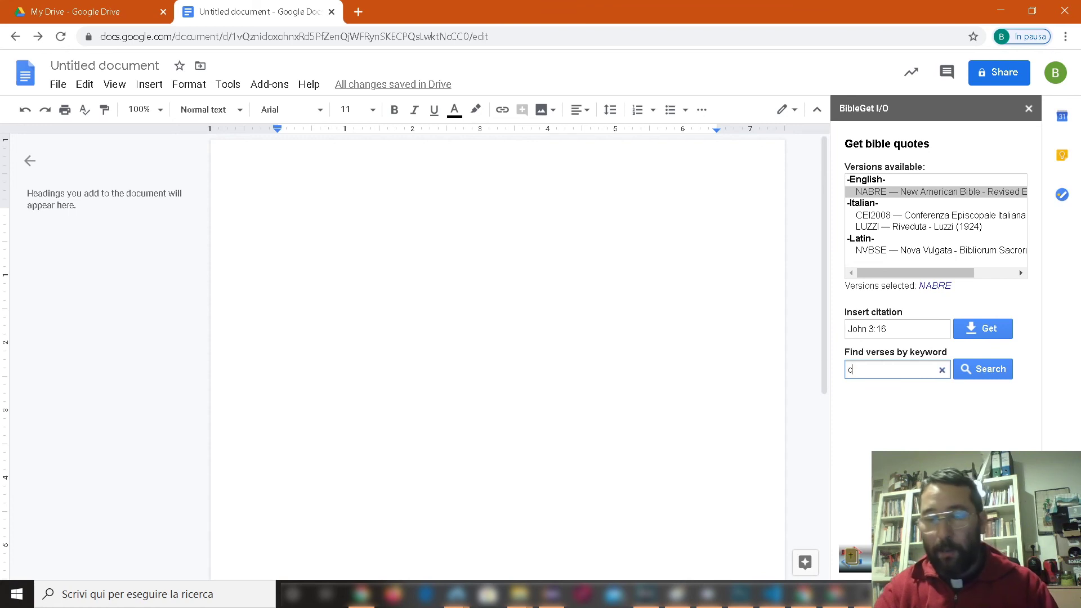
pyautogui.write('reation')
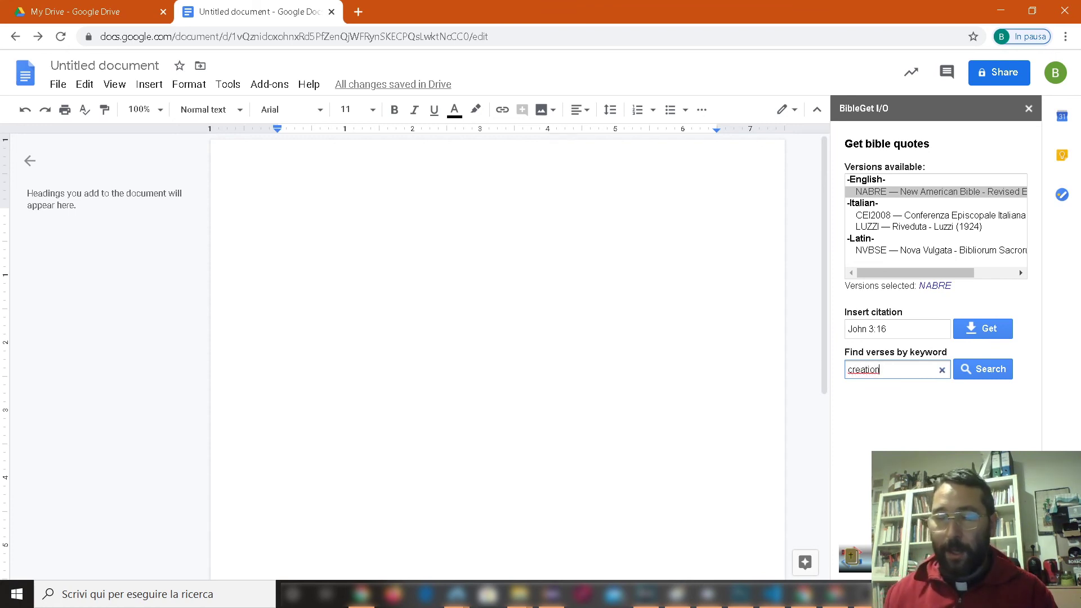
pyautogui.click(971, 368)
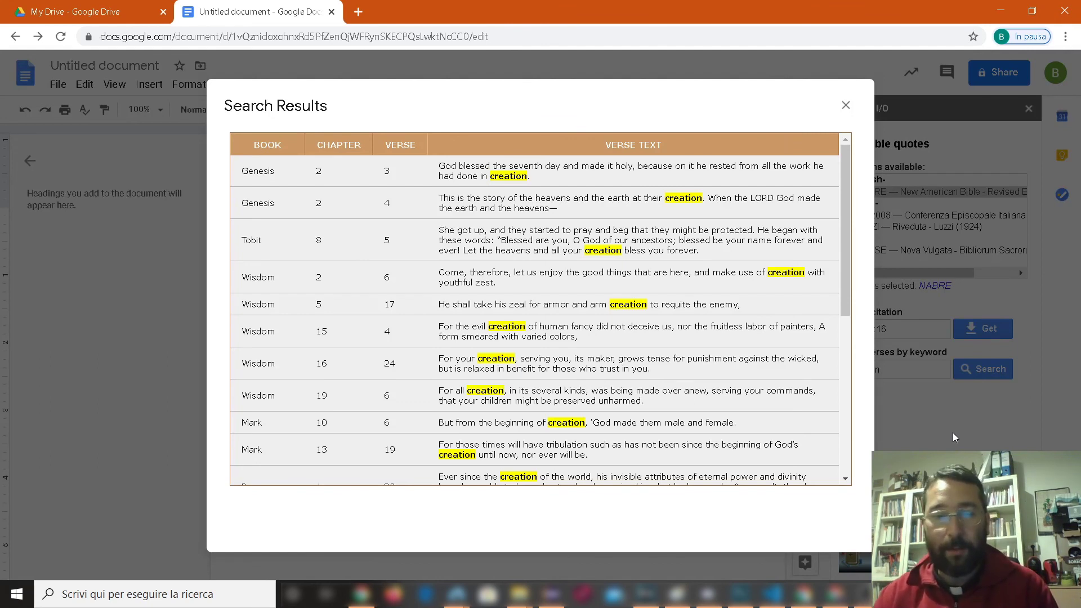
pyautogui.scroll(-6, 658, 344)
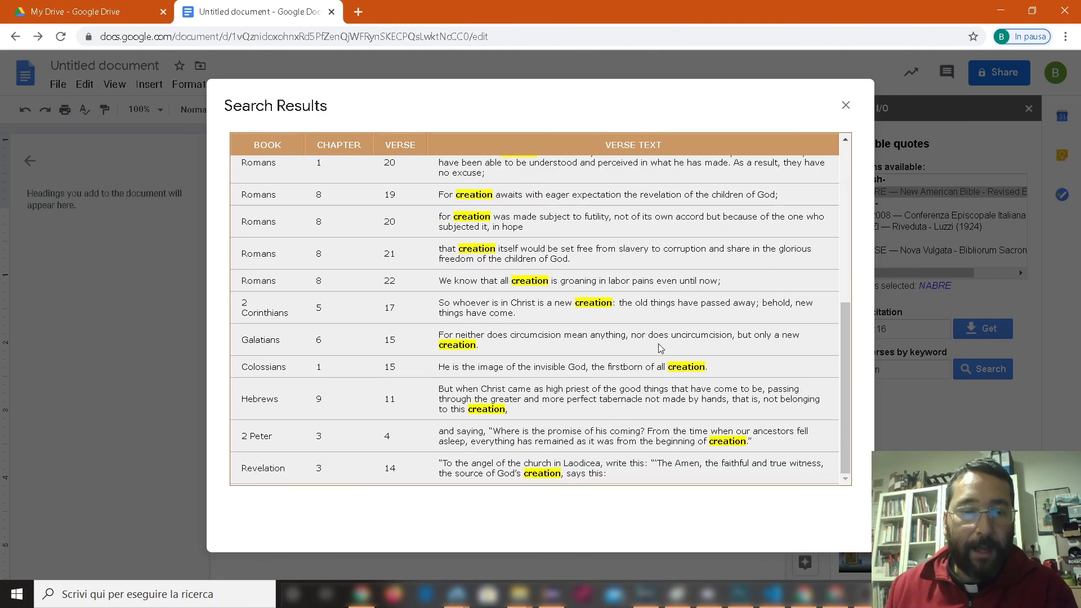
pyautogui.scroll(6, 657, 343)
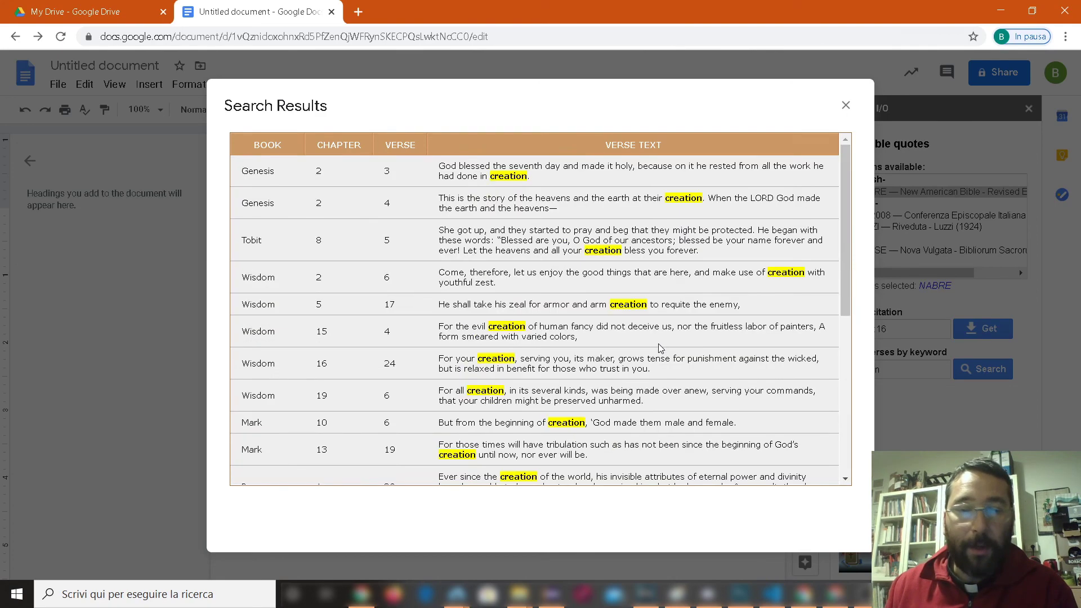
pyautogui.click(843, 104)
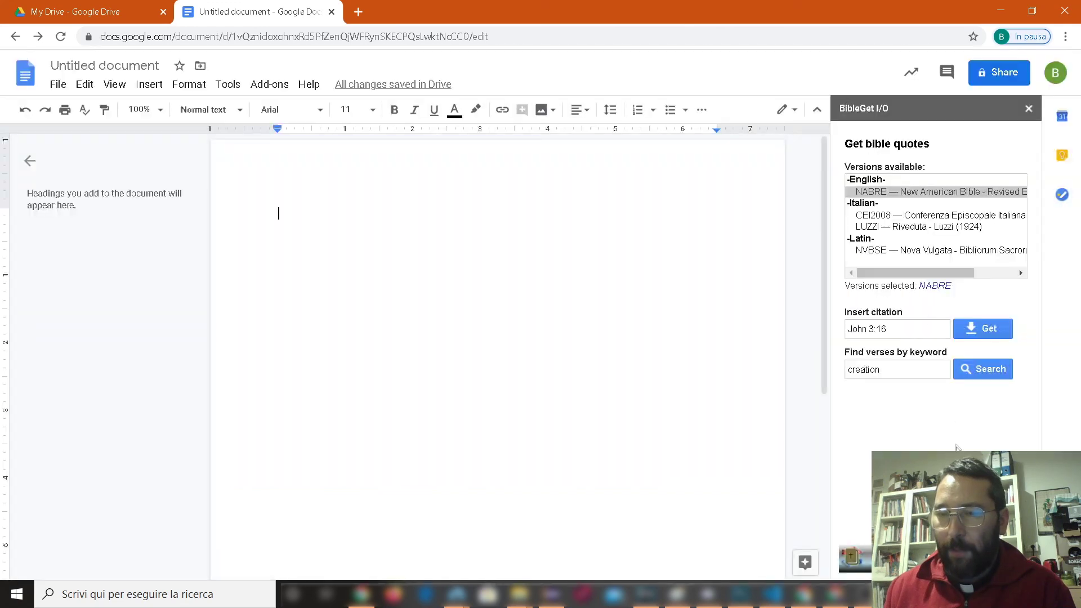
# Clear the search keyword and the citation reference in the BibleGet I/O sidebar
pyautogui.doubleClick(897, 369)
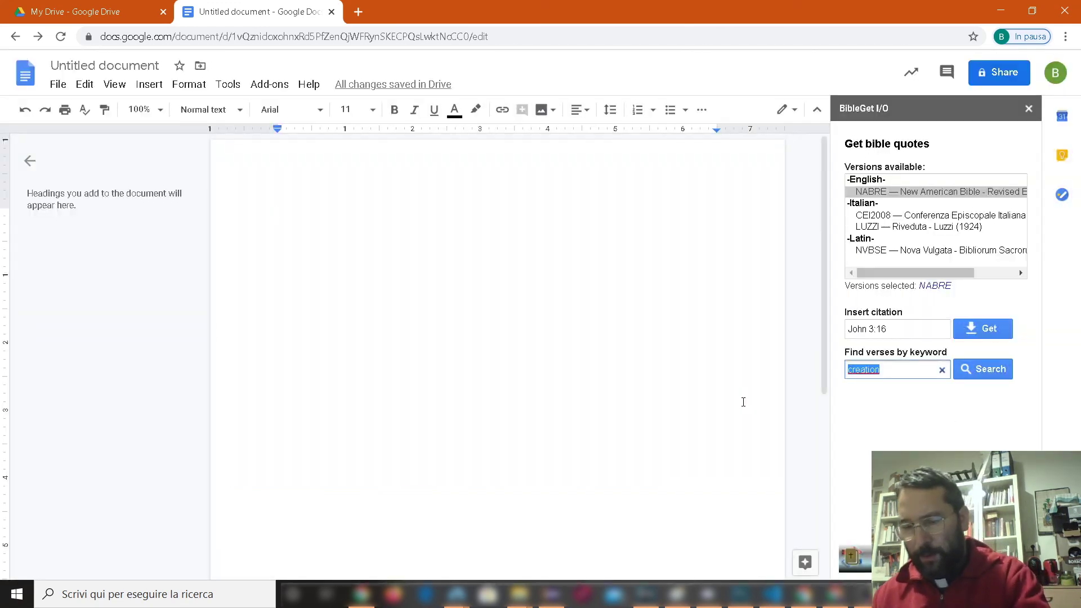
pyautogui.press('BackSpace')
pyautogui.click(909, 330)
pyautogui.tripleClick(909, 330)
pyautogui.press('BackSpace')
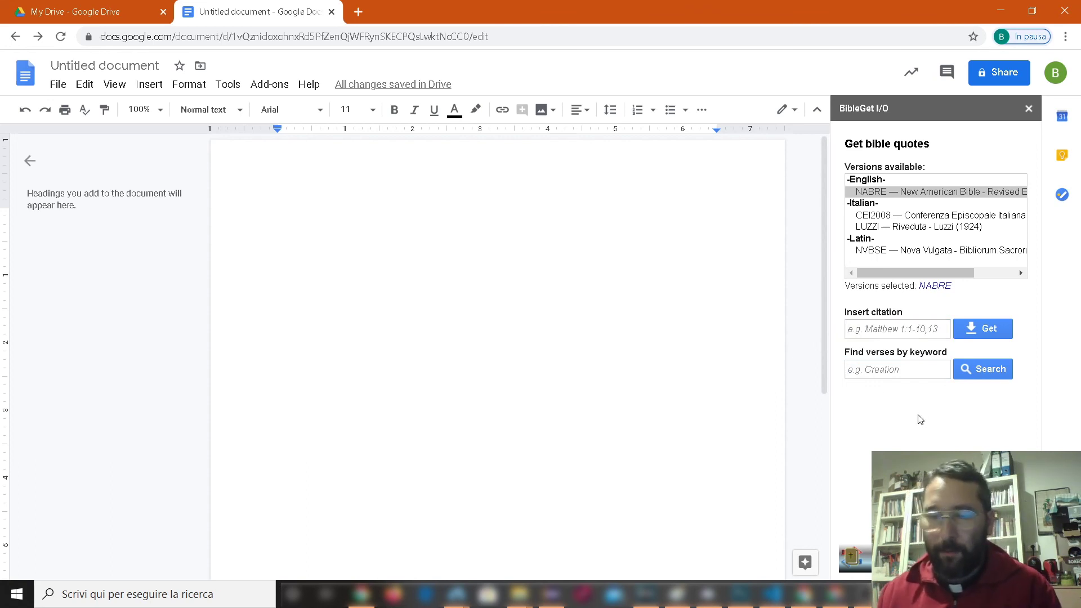
pyautogui.click(908, 376)
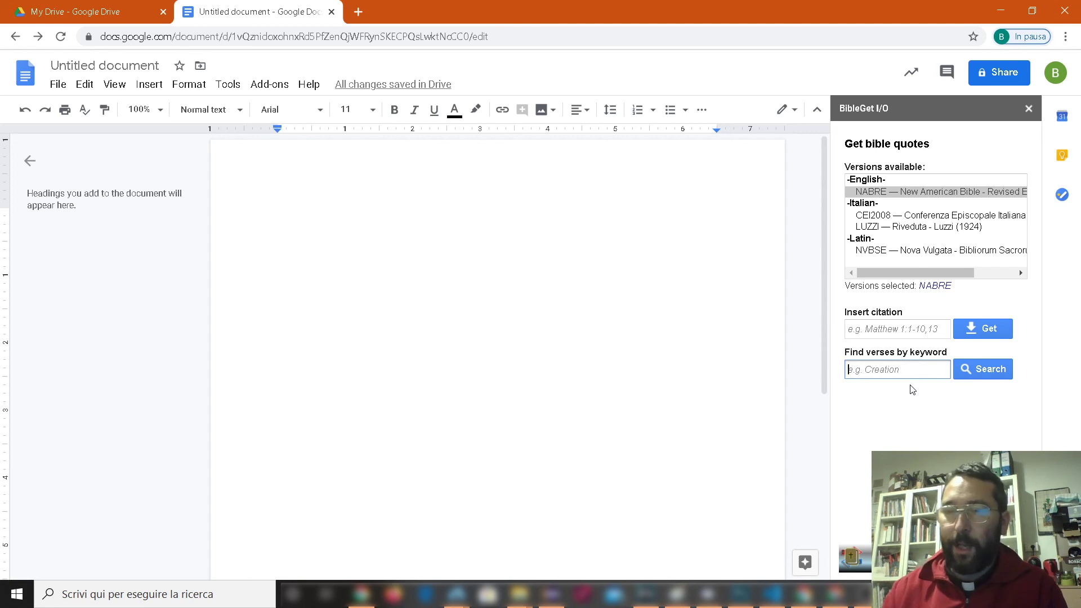